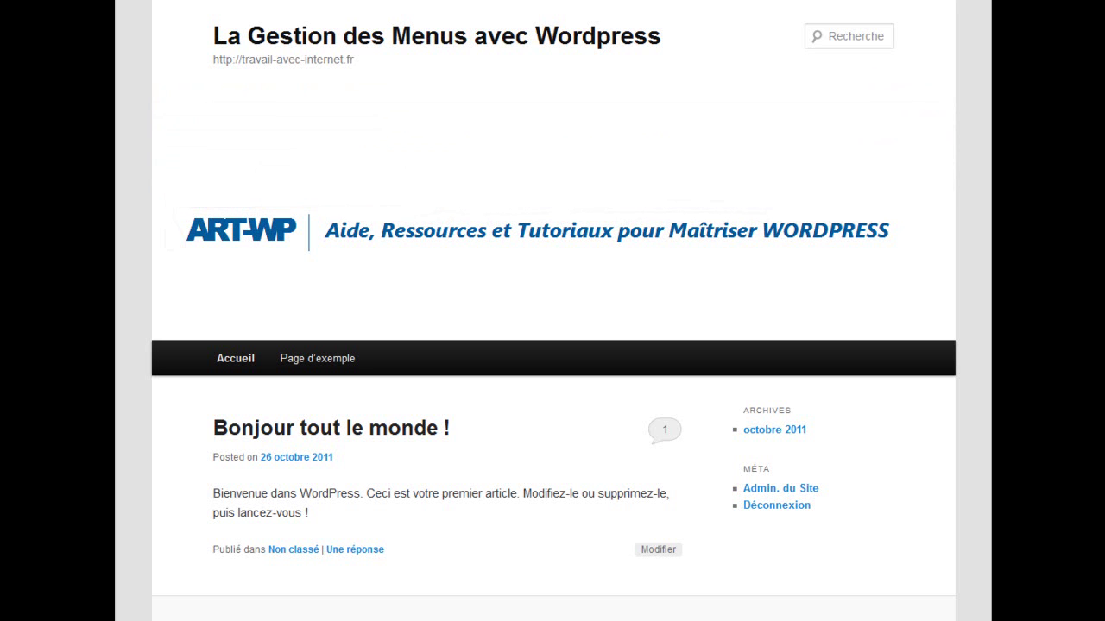
scroll(117, 395, "up", 1)
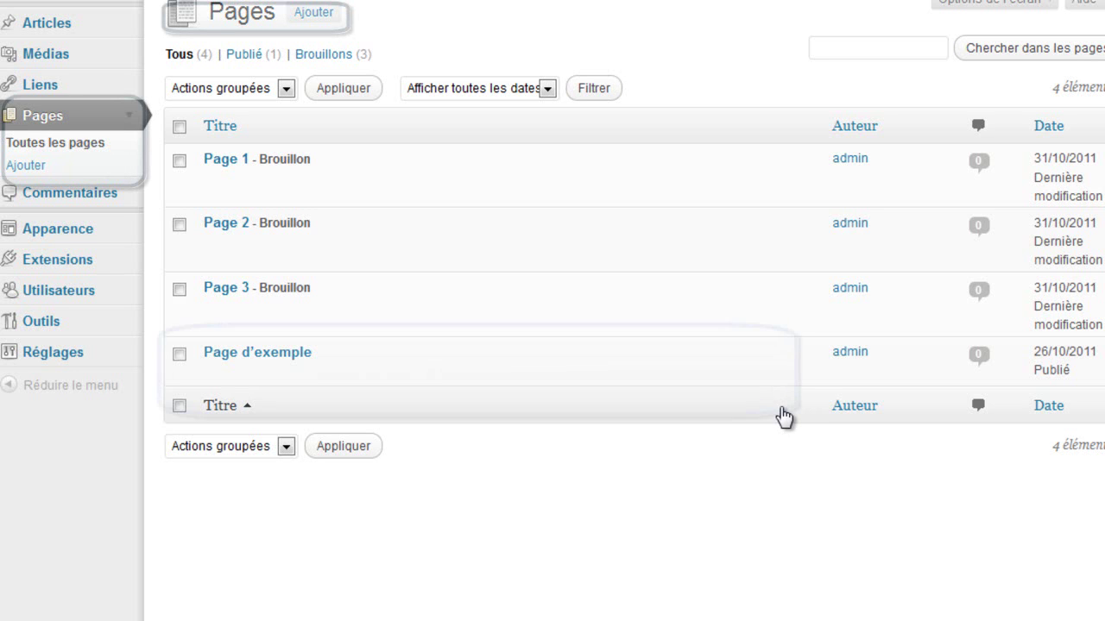
mouse_move(753, 362)
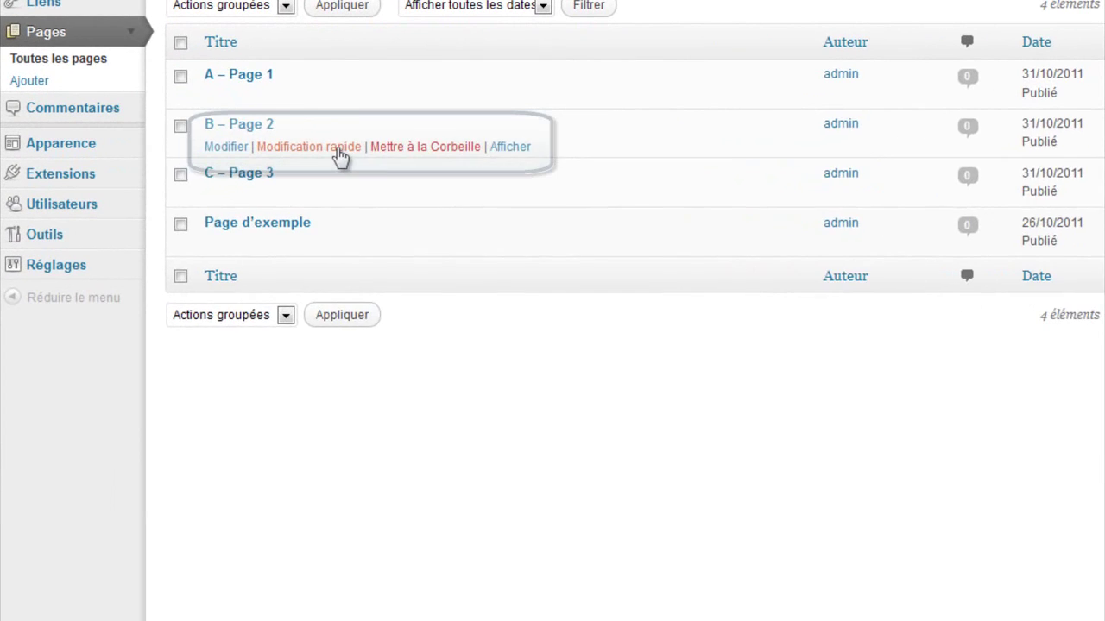
Step: Use quick edit to change the title of "B – Page 2" to "X - Page 2" and save the update
left_click(341, 149)
left_click_drag(255, 152, 245, 151)
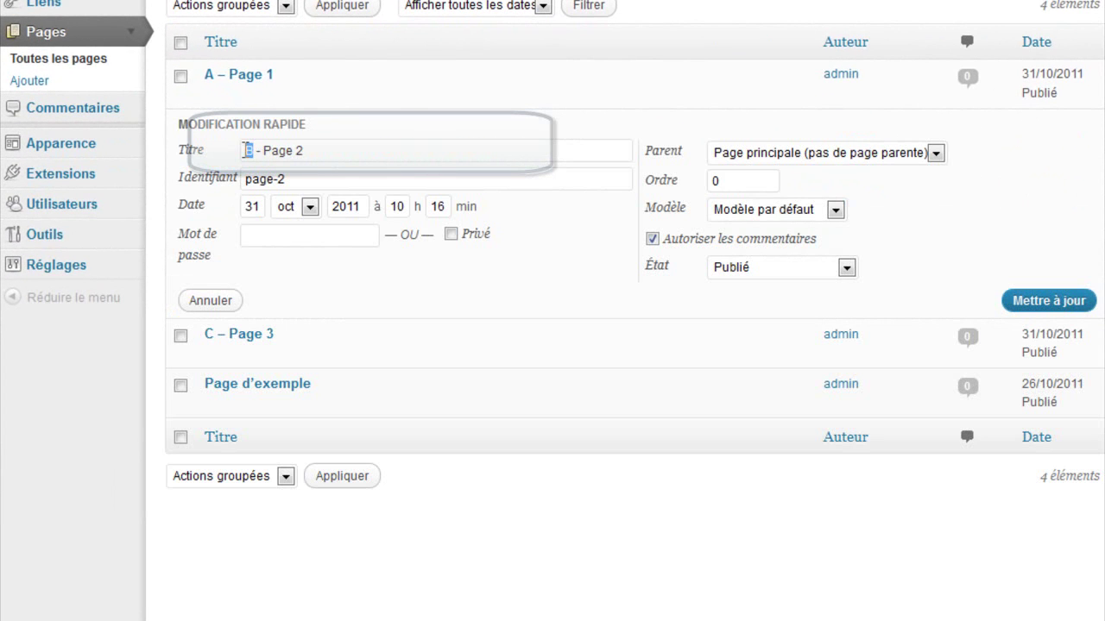
type("X")
left_click(1025, 302)
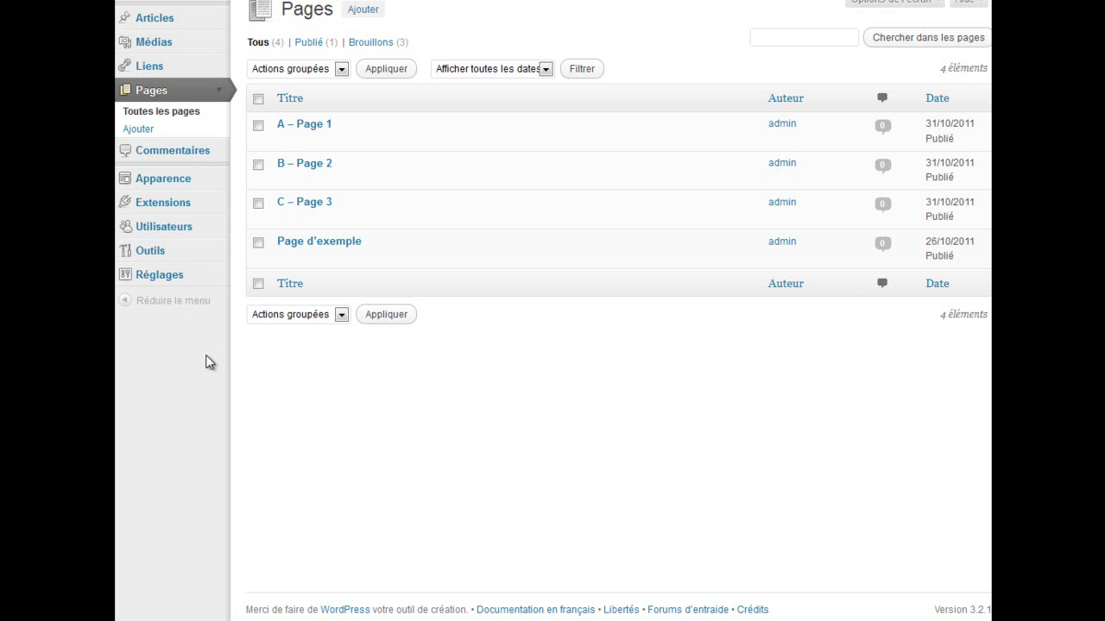
Step: Use quick edit to set the order of "A – Page 1" to 3 and save the update
mouse_move(493, 137)
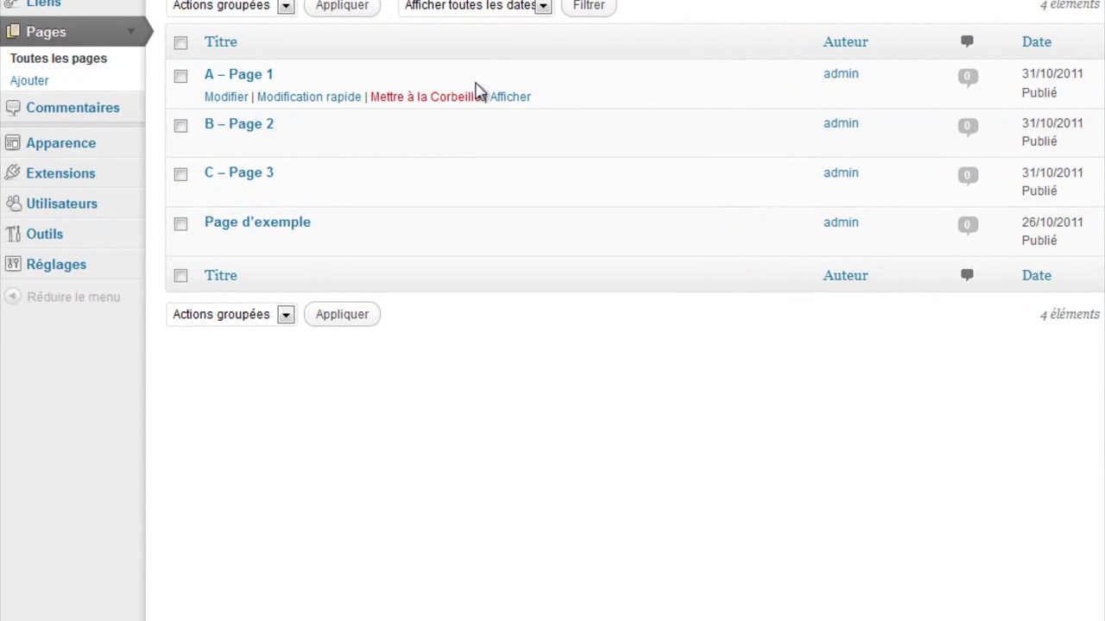
left_click(338, 99)
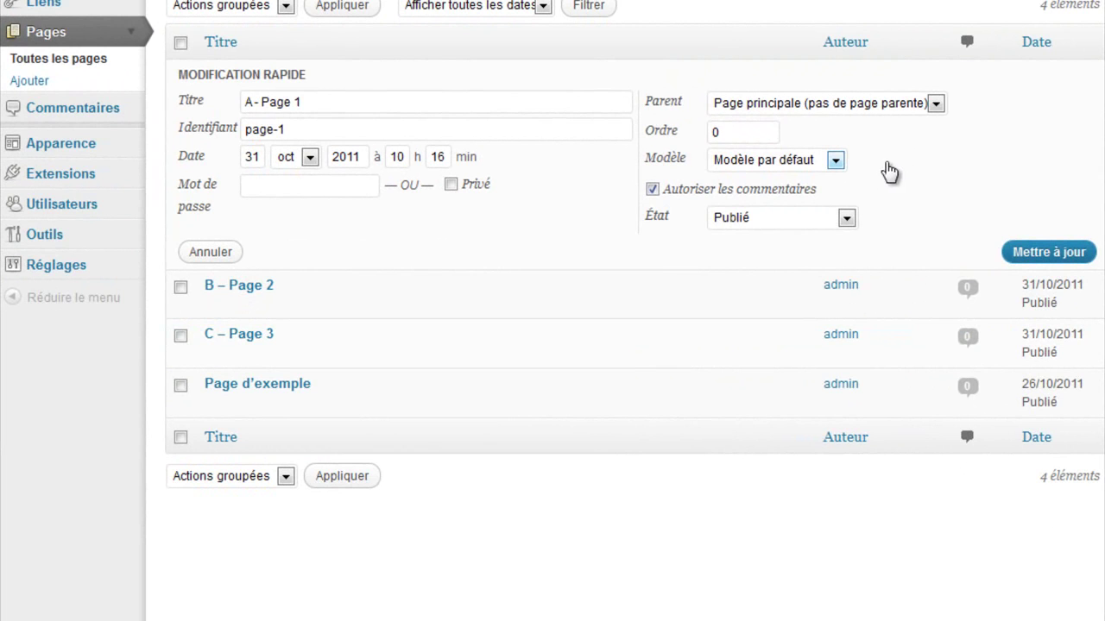
double_click(714, 132)
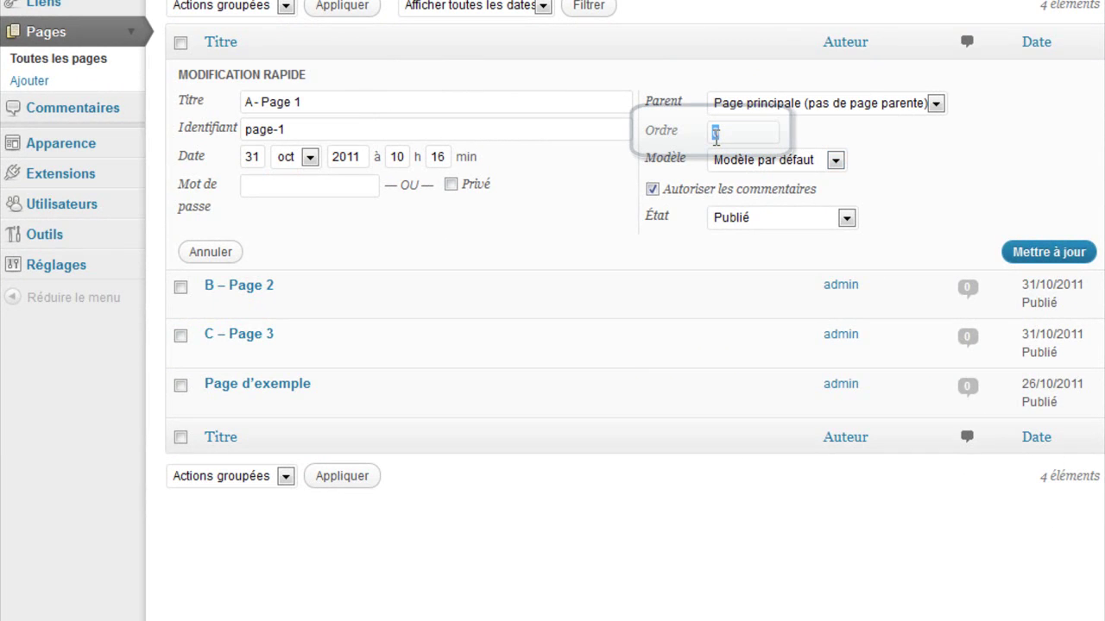
type("3")
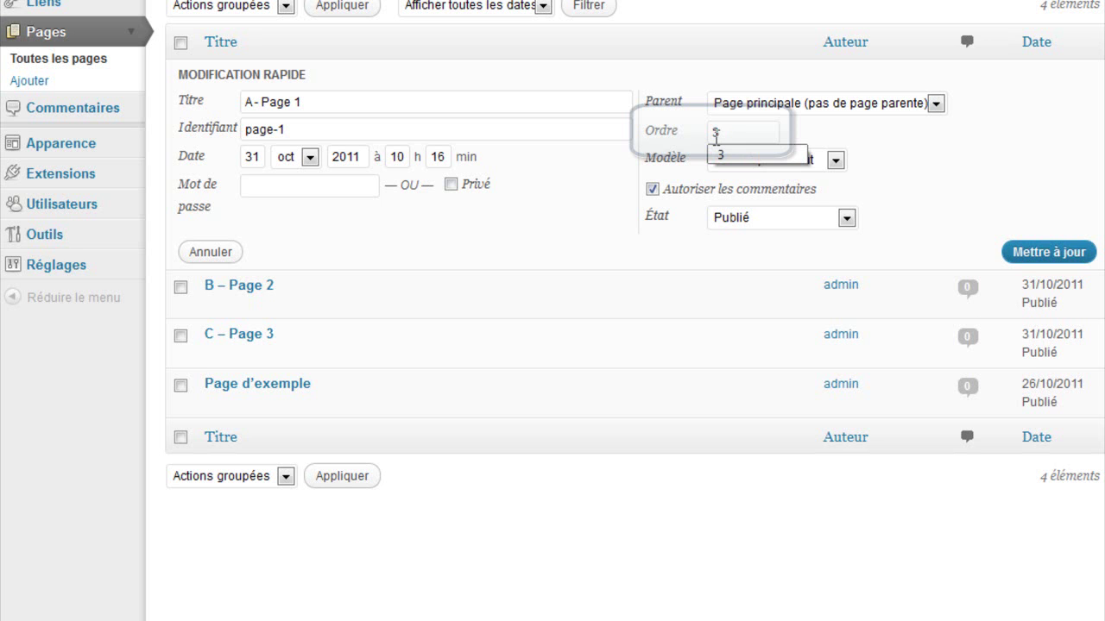
left_click(1008, 252)
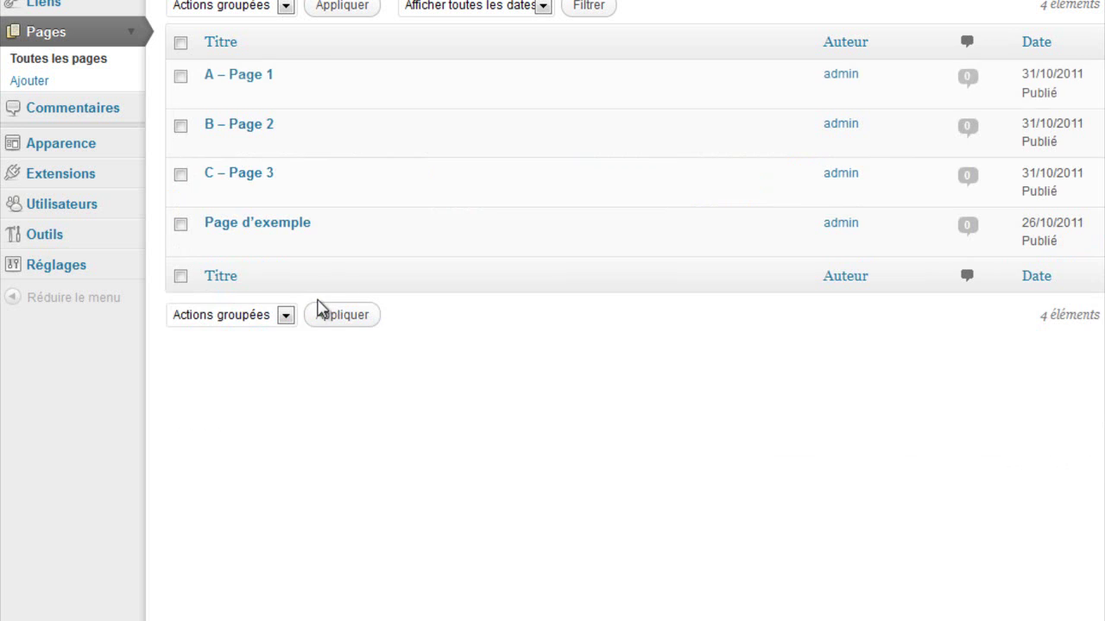
Step: Use quick edit to set the order of "B – Page 2" to 2 and save the update
left_click(328, 148)
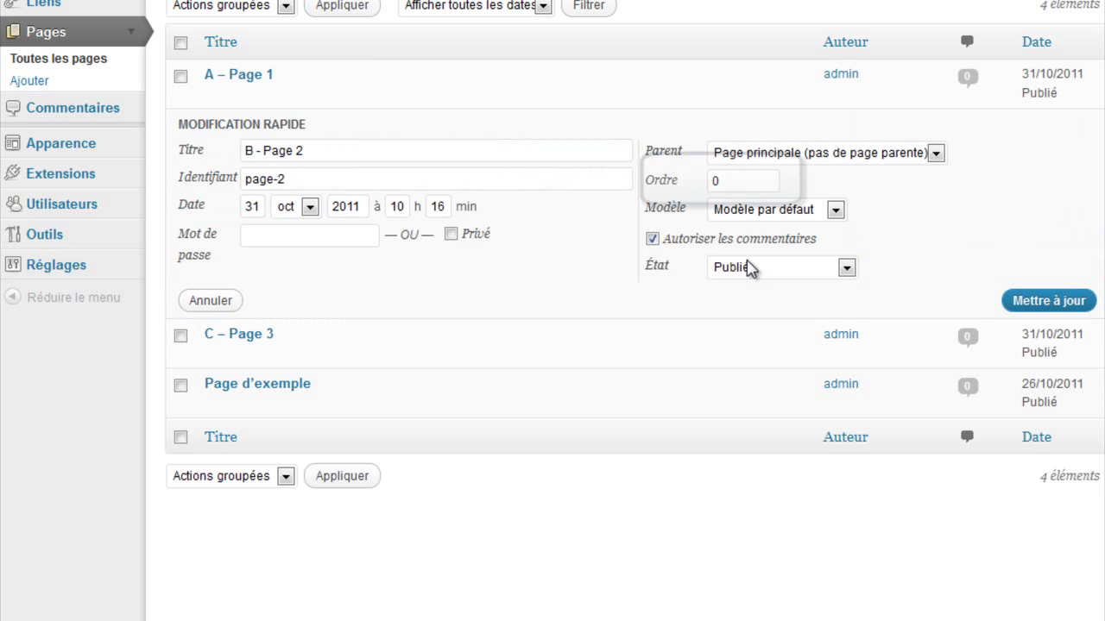
left_click_drag(734, 182, 682, 182)
type("2")
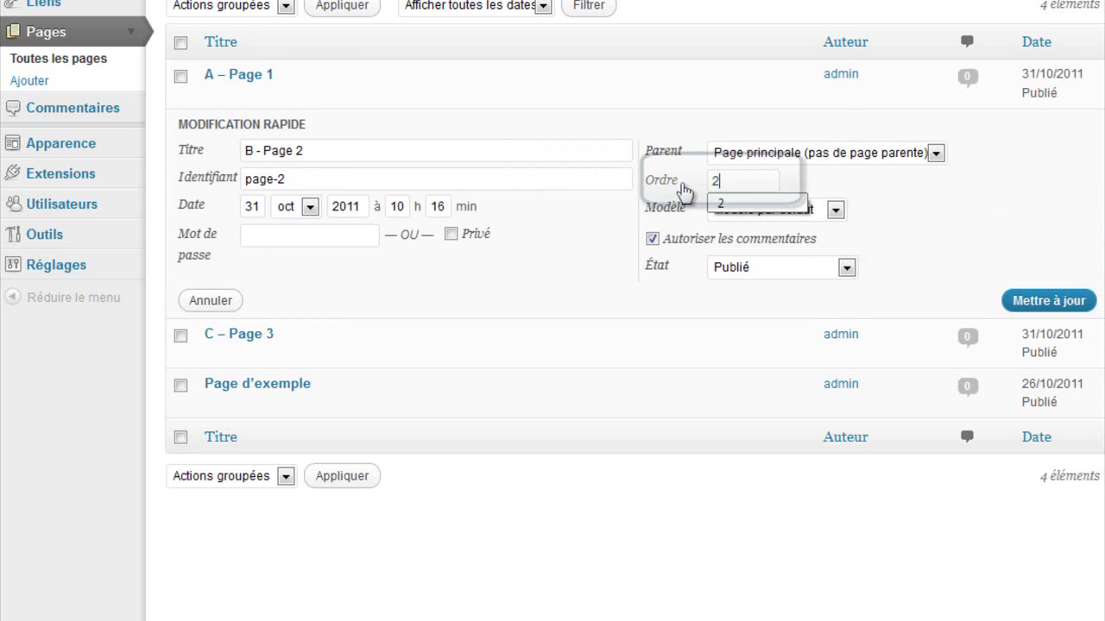
left_click(1052, 303)
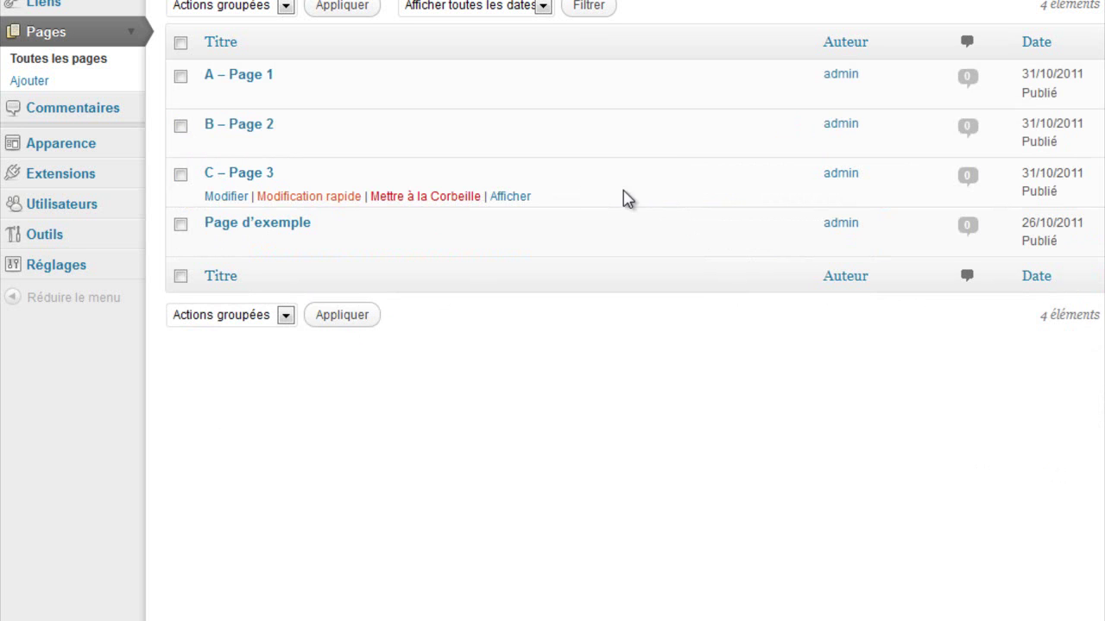
Step: Use quick edit to set the order of "C – Page 3" to 1 and save the update
left_click(316, 198)
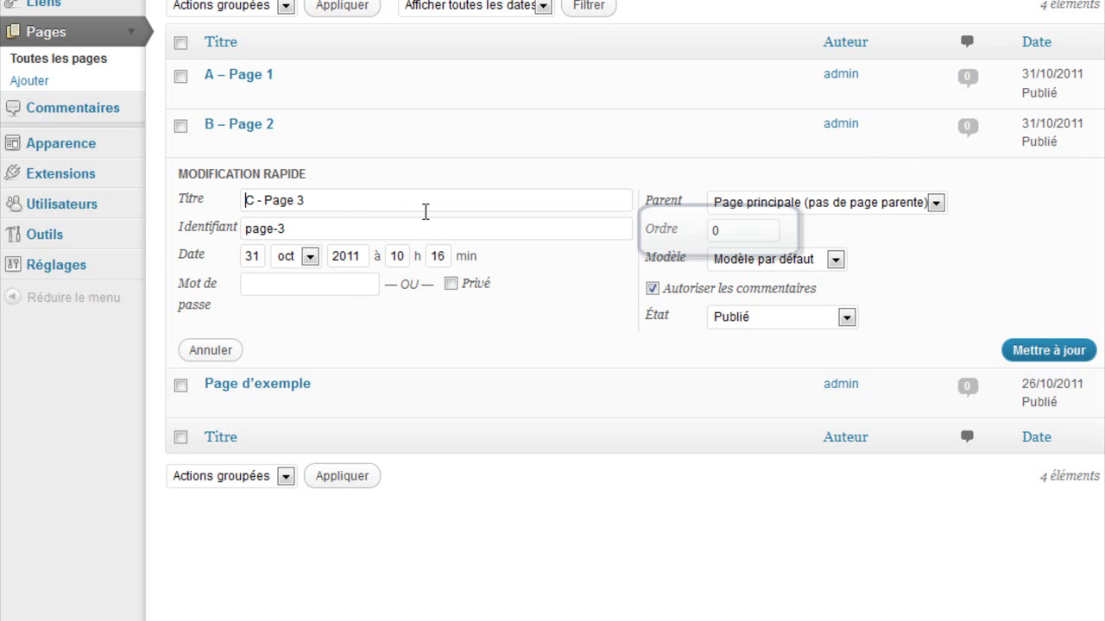
left_click_drag(721, 226, 707, 228)
type("1")
left_click(1049, 350)
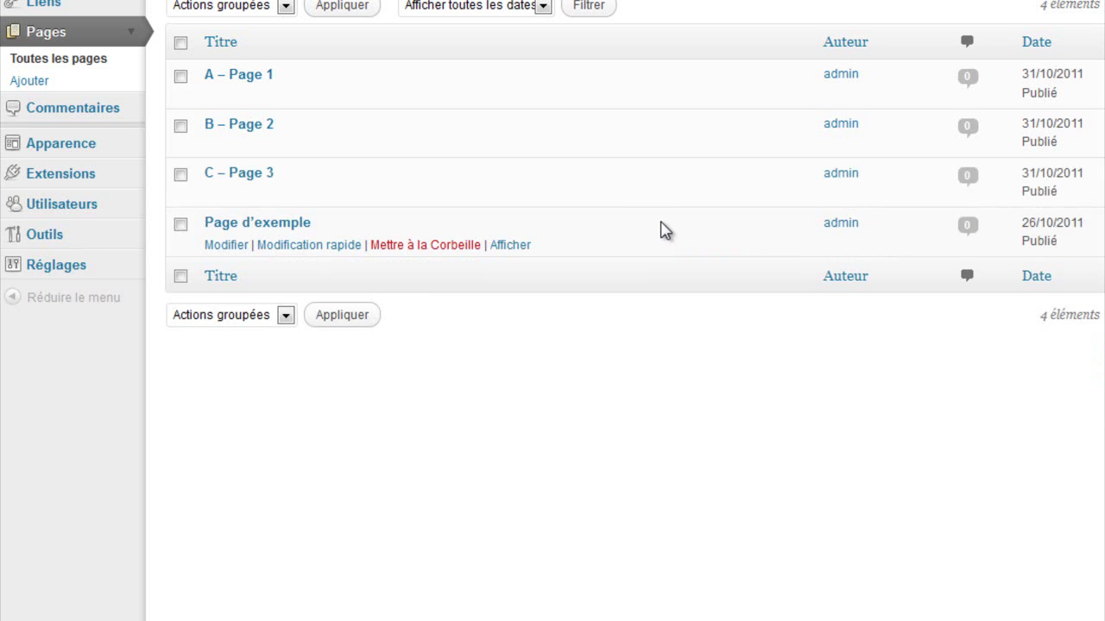
Step: Use quick edit to set the order of "Page d'exemple" to 99 and save the update
left_click(309, 245)
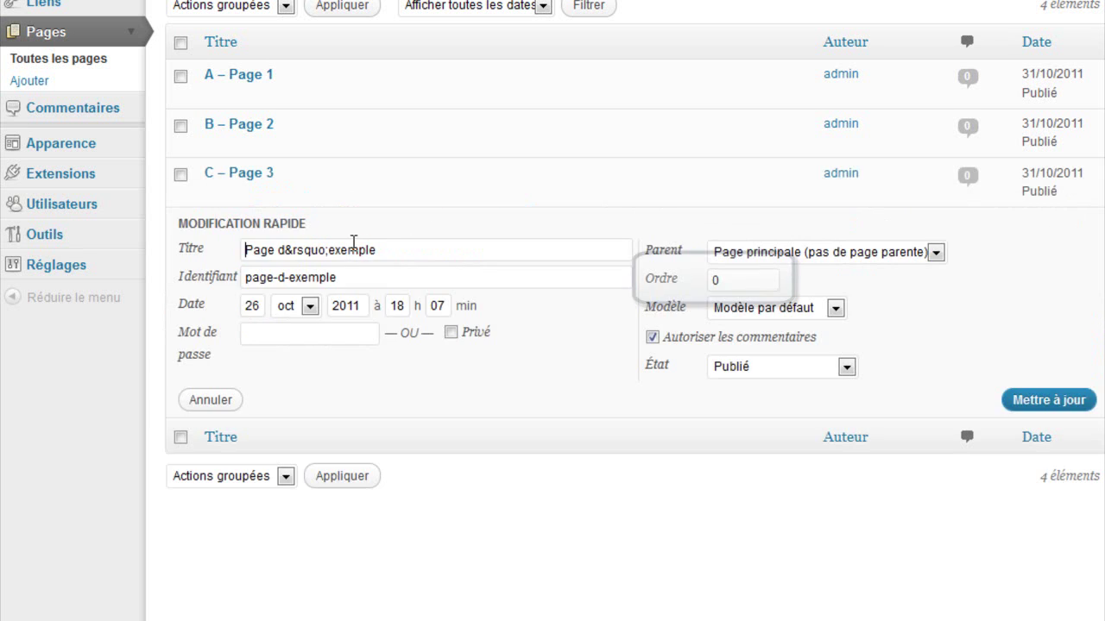
left_click_drag(722, 279, 706, 280)
type("99")
left_click(1048, 402)
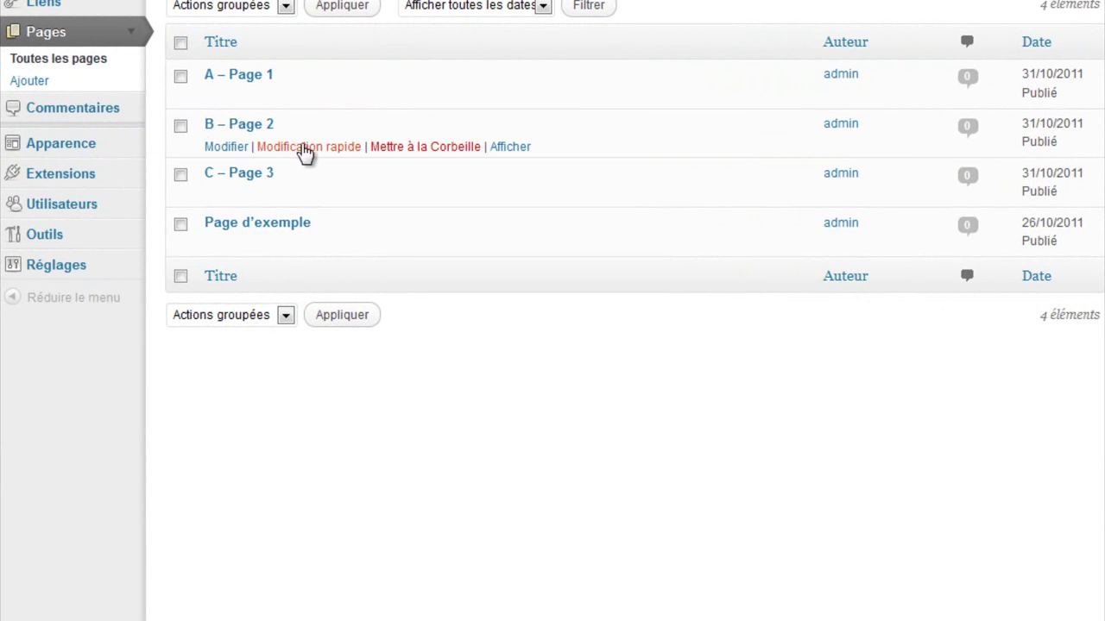
Step: Make "A - Page 1" the parent of "B – Page 2" through quick edit and save the update
left_click(304, 147)
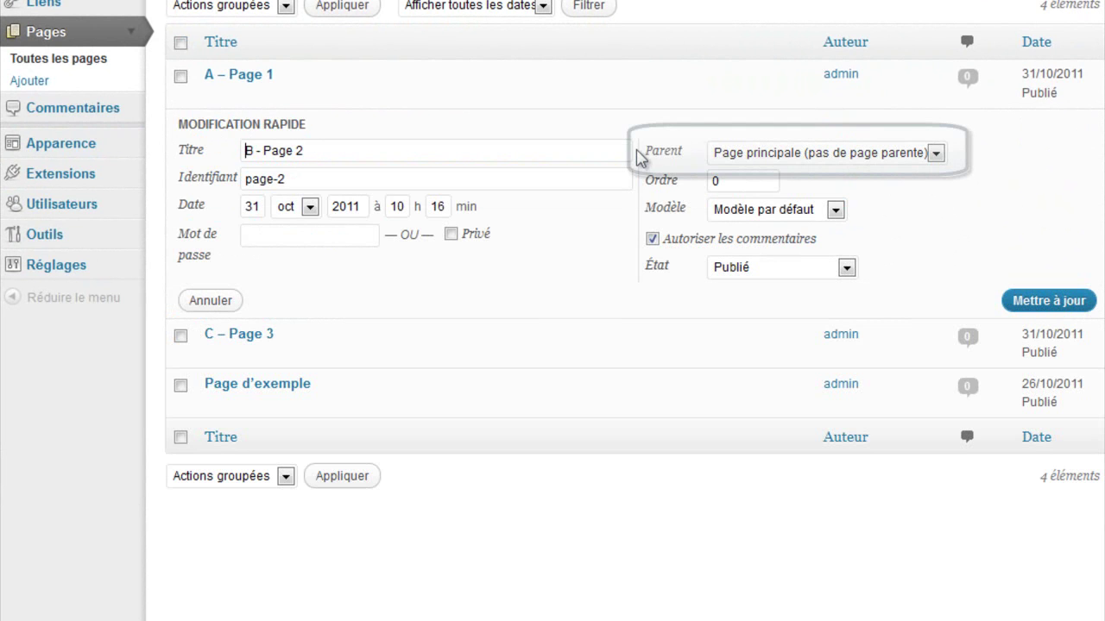
left_click(944, 161)
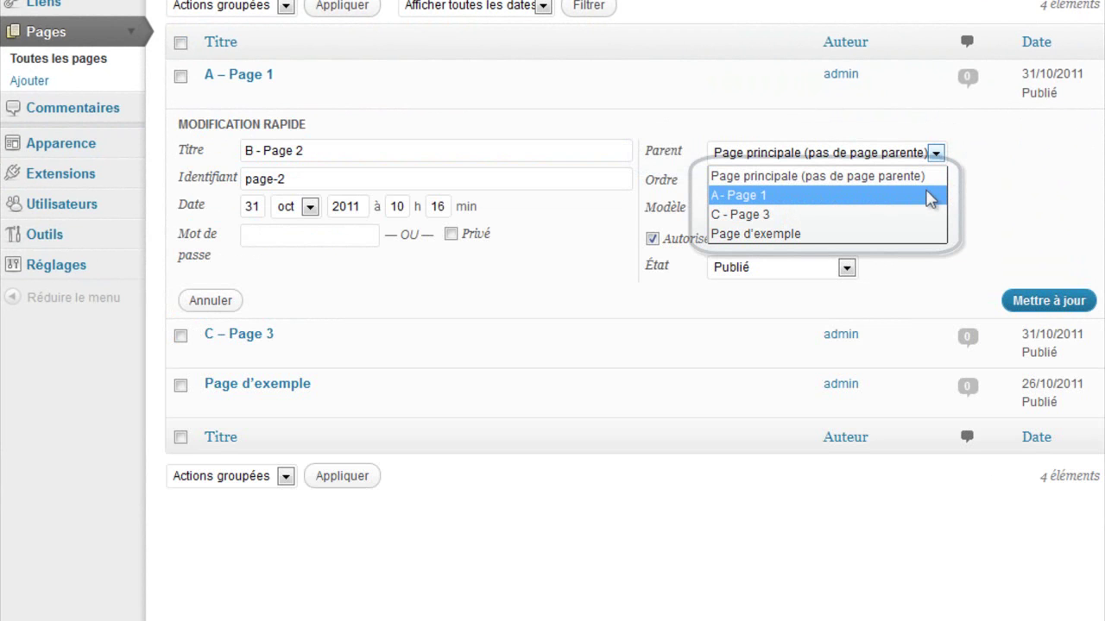
left_click(930, 198)
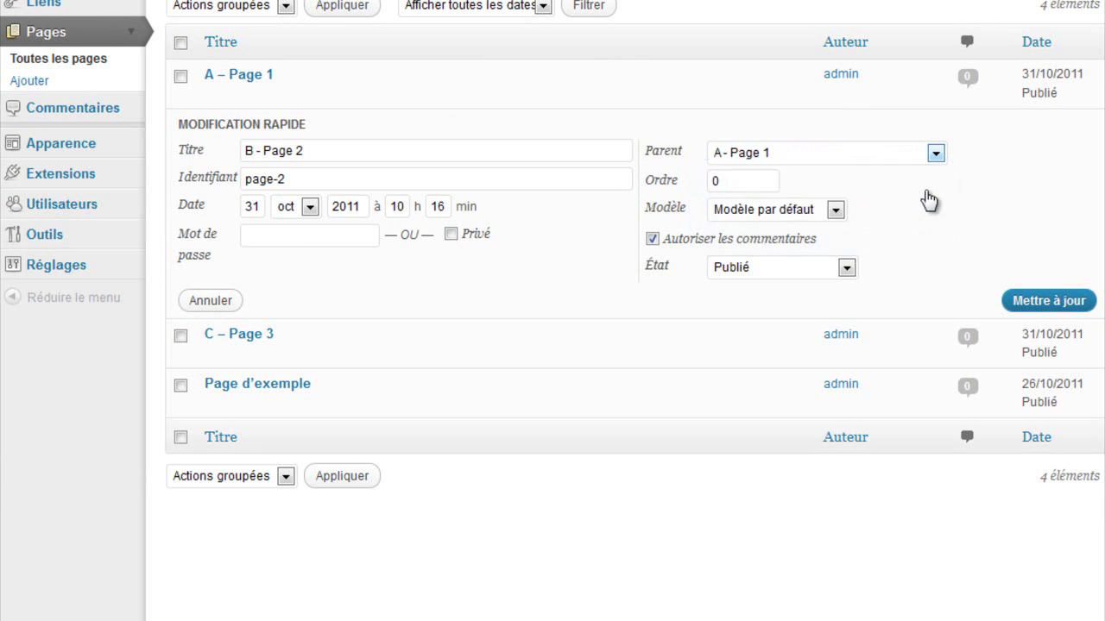
left_click(1019, 300)
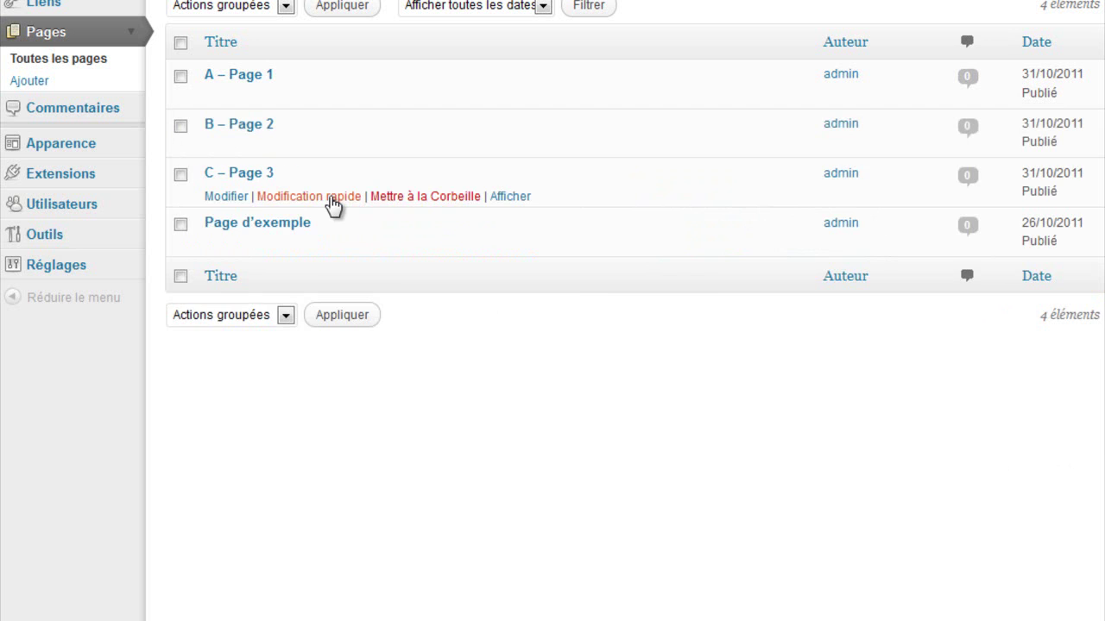
Step: Set the parent of "C – Page 3" to "B - Page 2", save, and check the nested submenus in the site's navigation
left_click(333, 199)
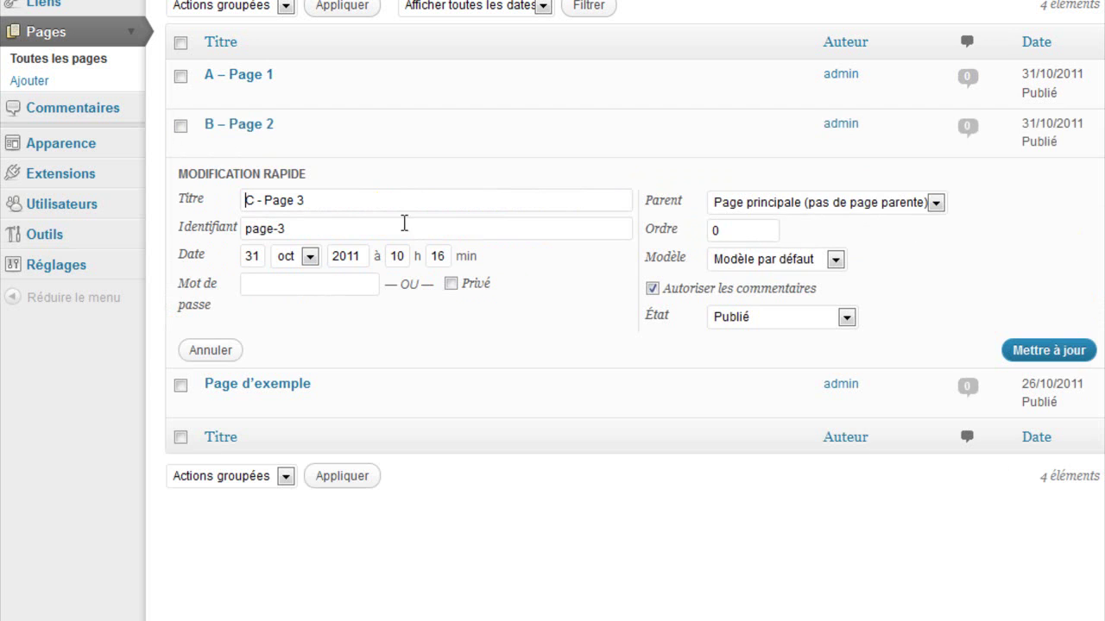
left_click(937, 207)
left_click(932, 264)
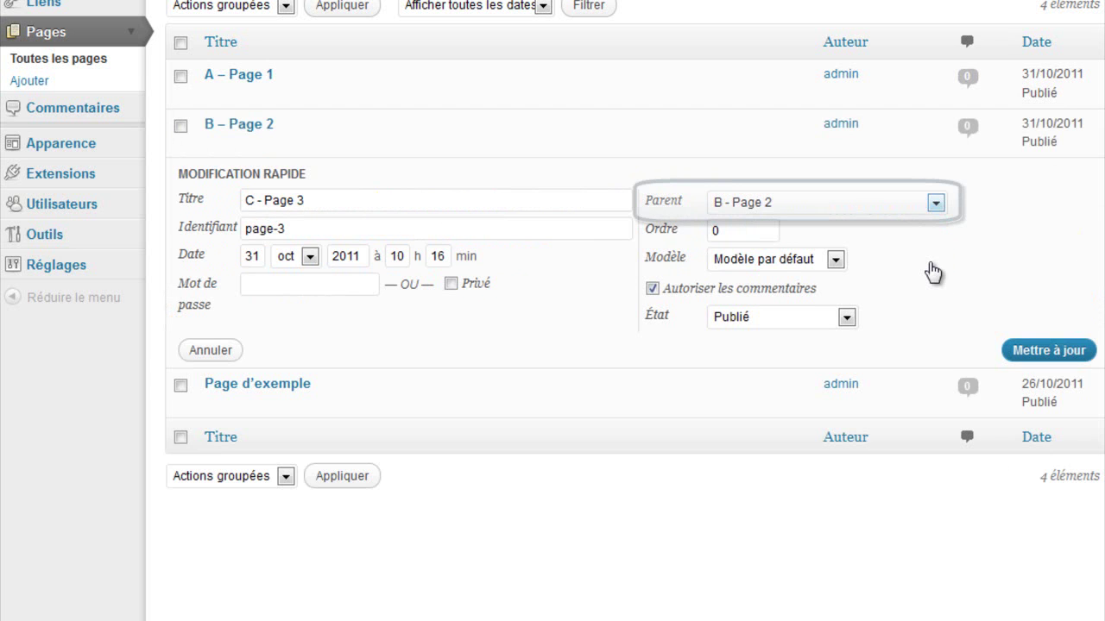
left_click(1036, 353)
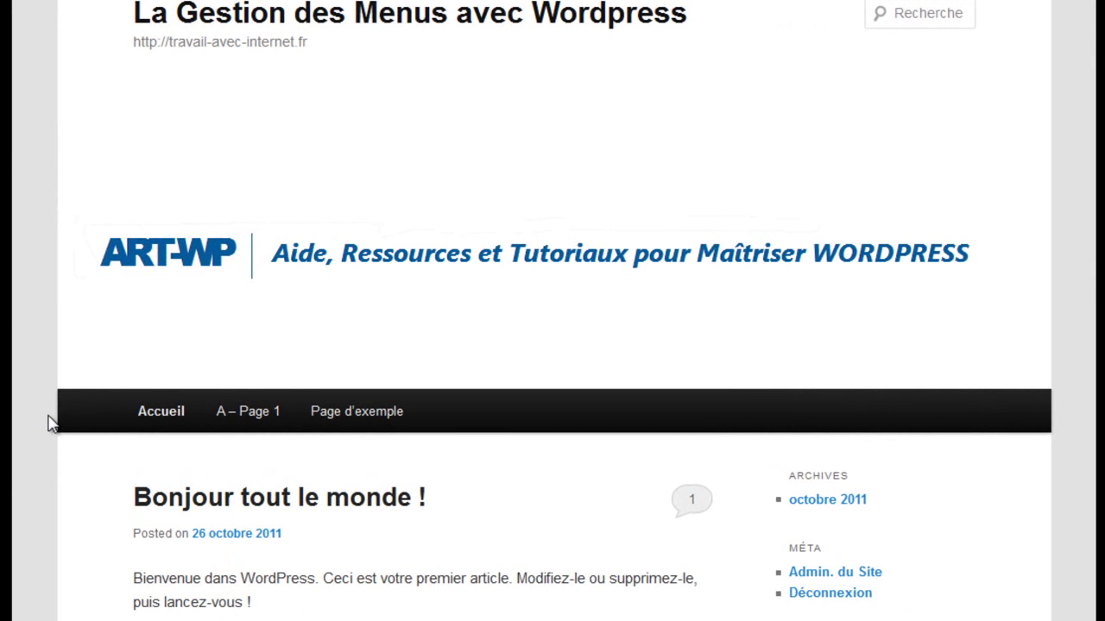
mouse_move(219, 420)
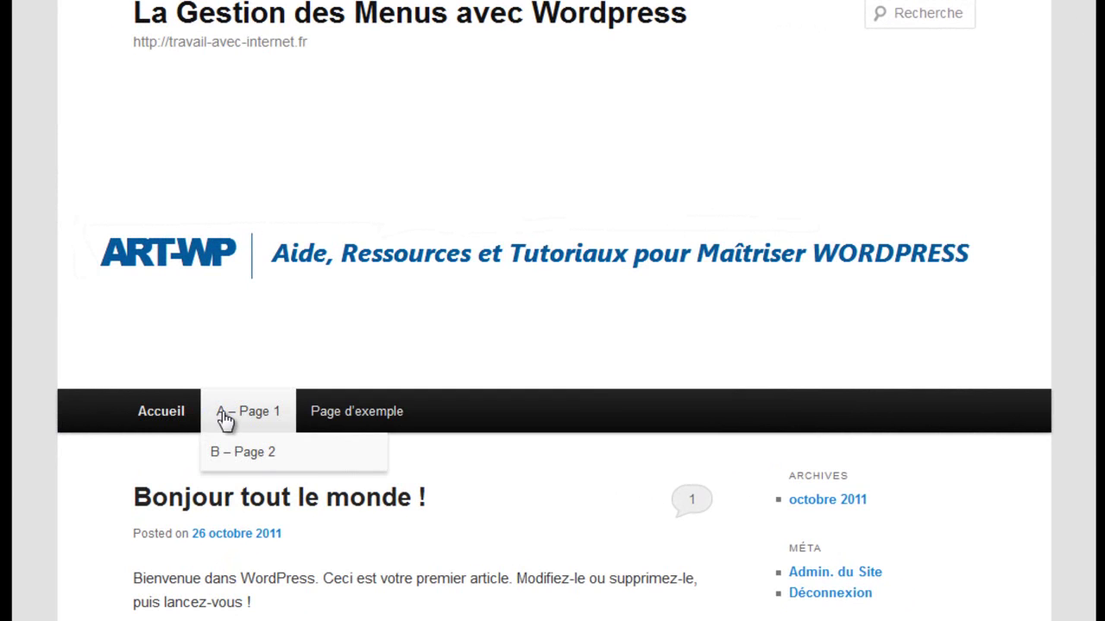
mouse_move(241, 451)
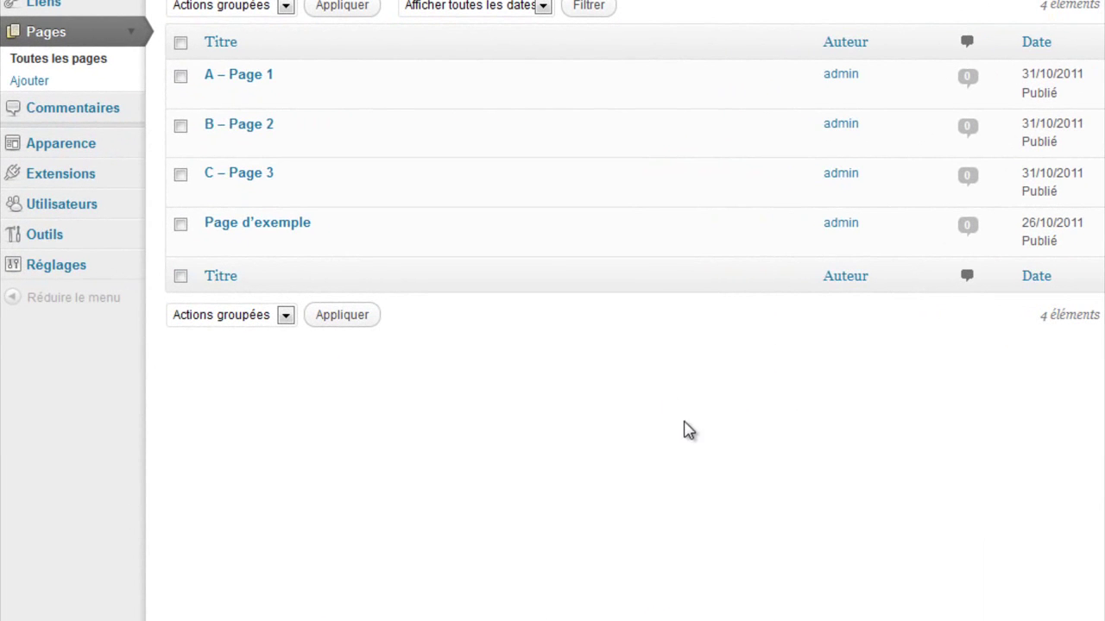
Step: Set the parent of "C – Page 3" to "A - Page 1", save, and check the "A – Page 1" submenu on the site
mouse_move(449, 197)
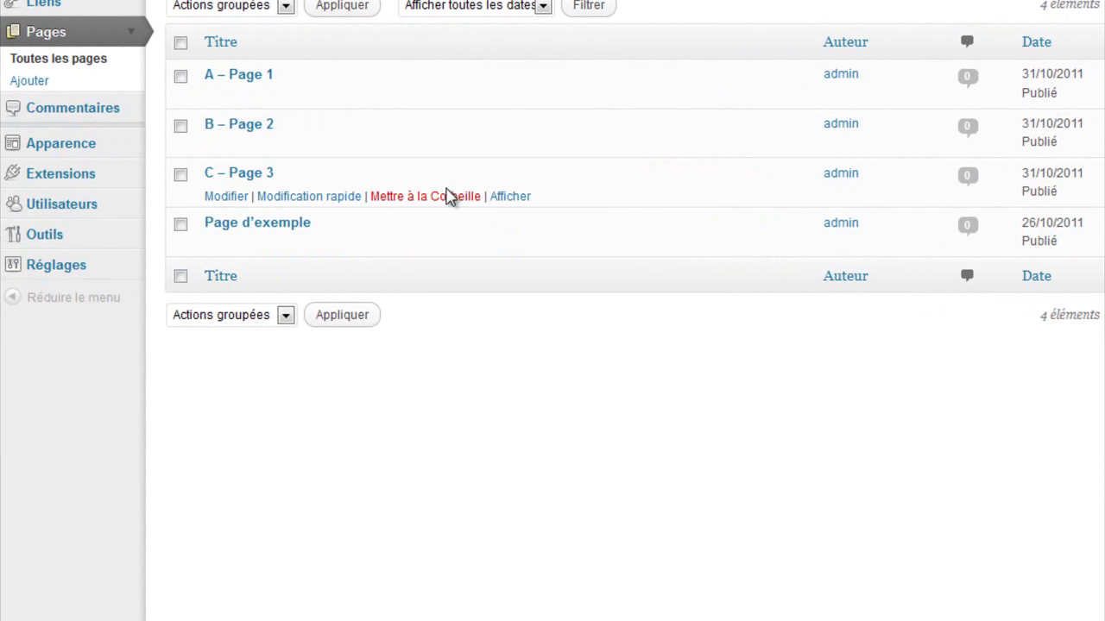
left_click(343, 198)
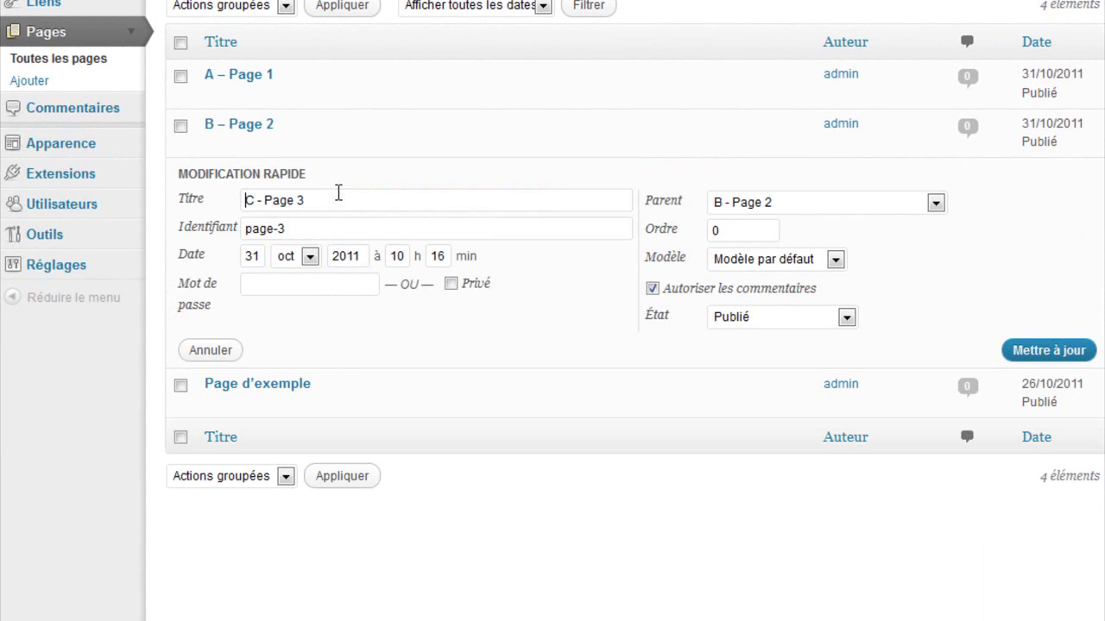
left_click(936, 205)
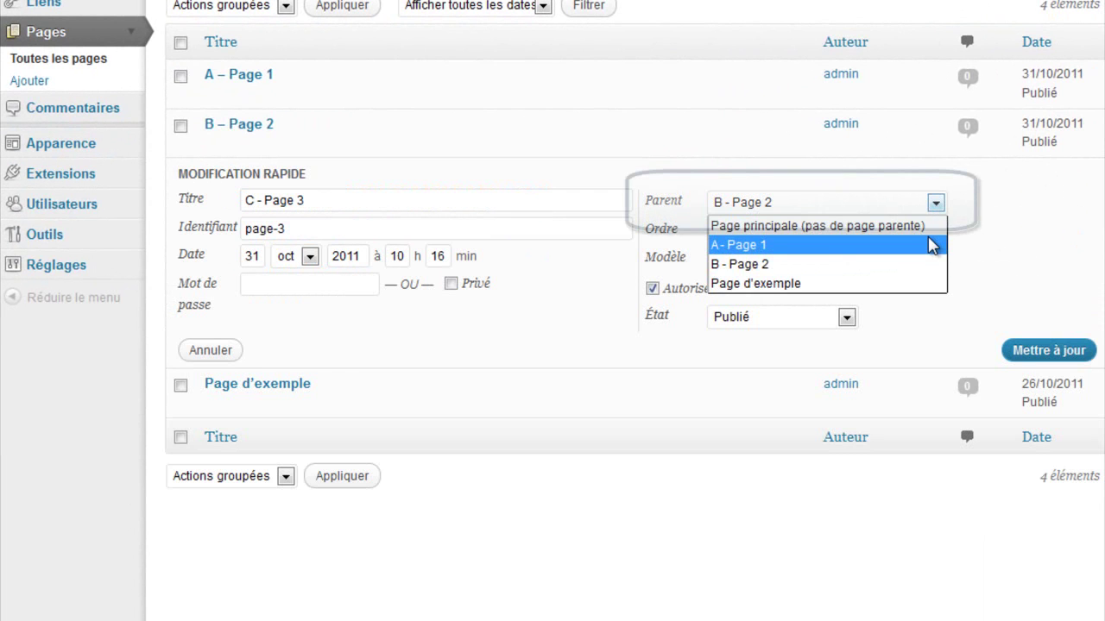
left_click(932, 246)
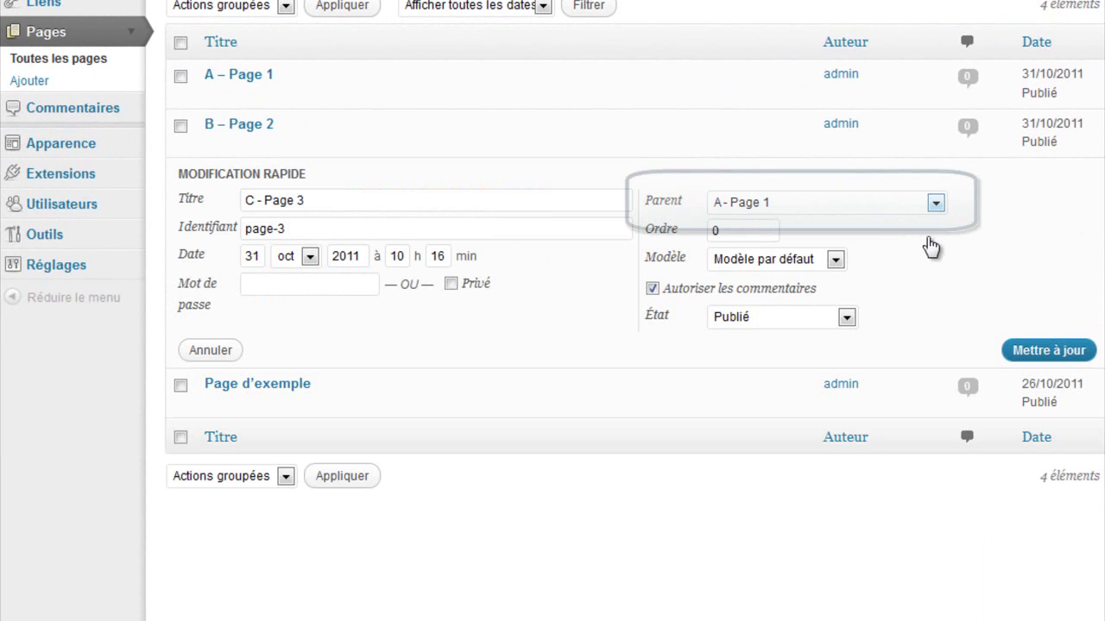
left_click(1048, 356)
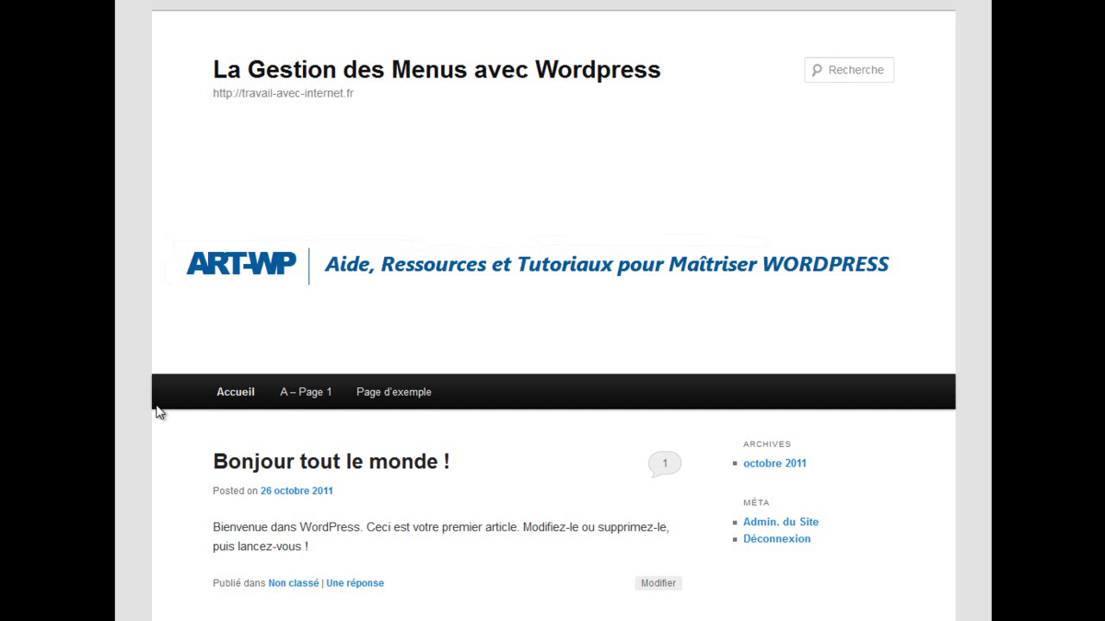
mouse_move(301, 404)
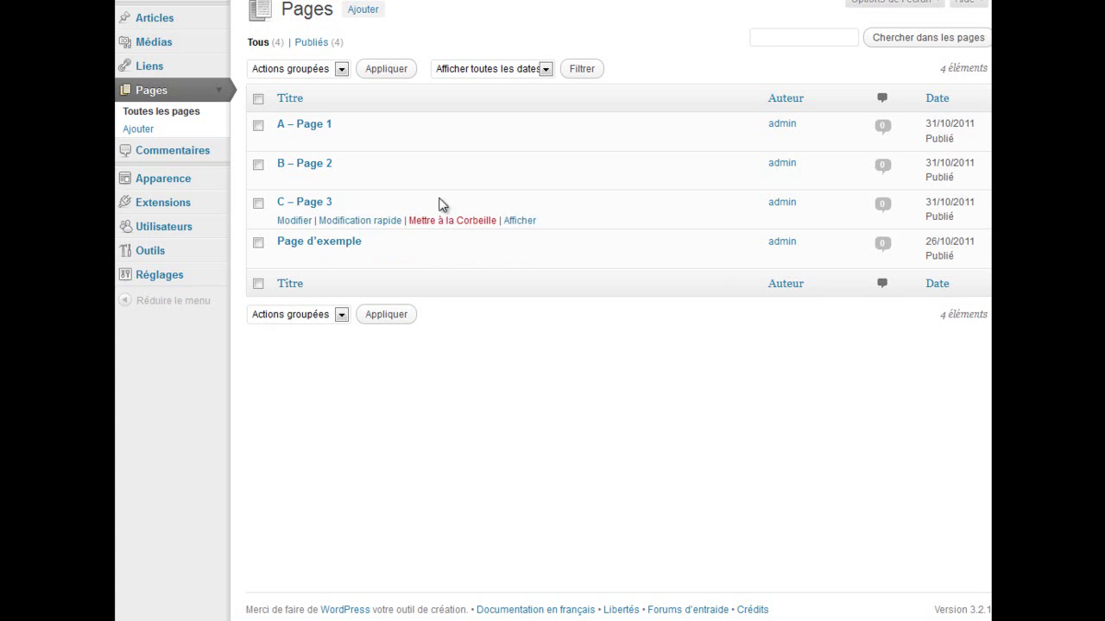
Step: Give subpage "B – Page 2" under "A - Page 1" the order value 2 and save the update
mouse_move(404, 190)
left_click(341, 149)
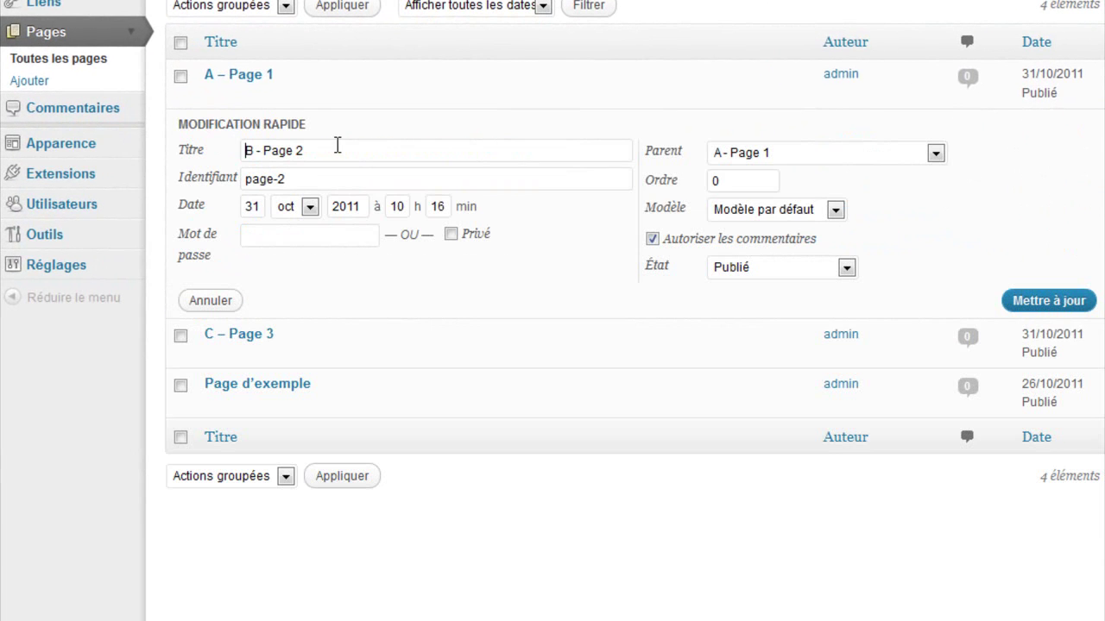
double_click(716, 182)
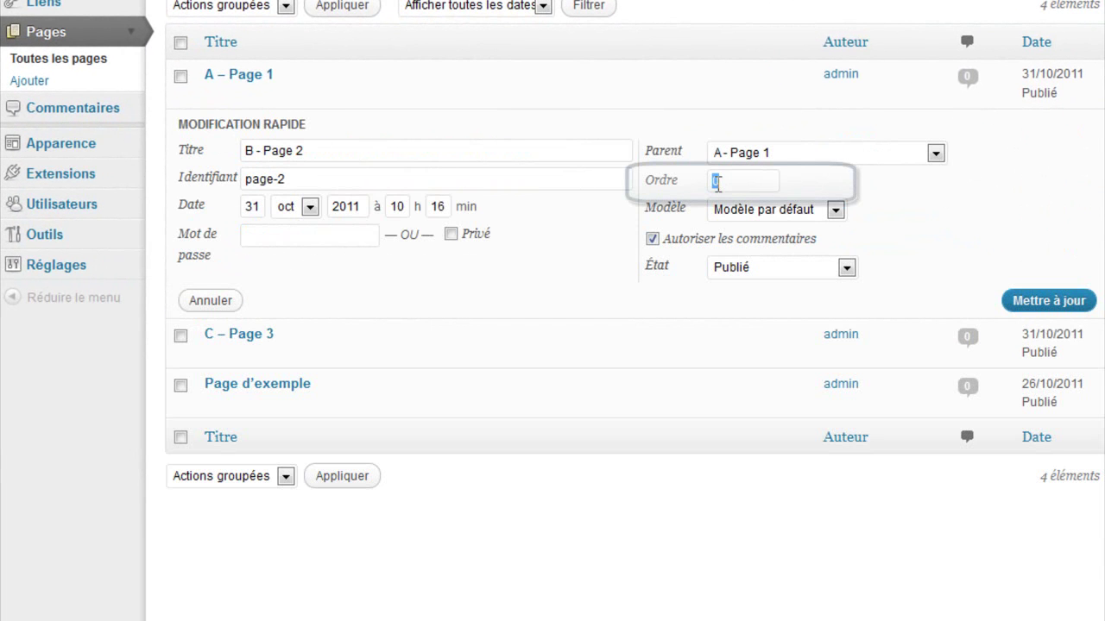
type("2")
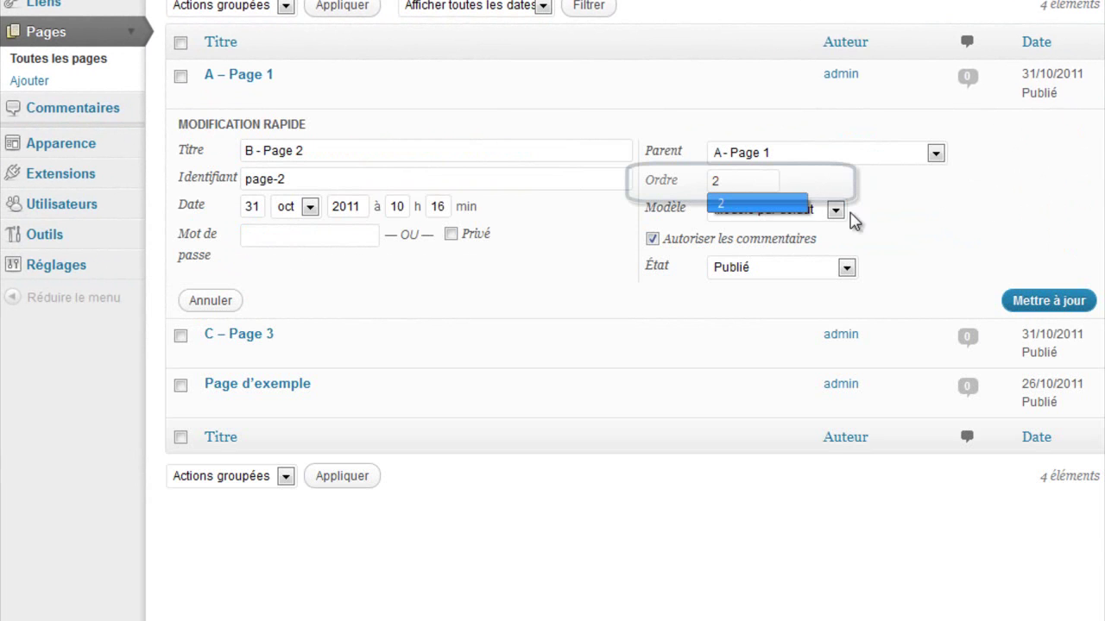
left_click(1041, 301)
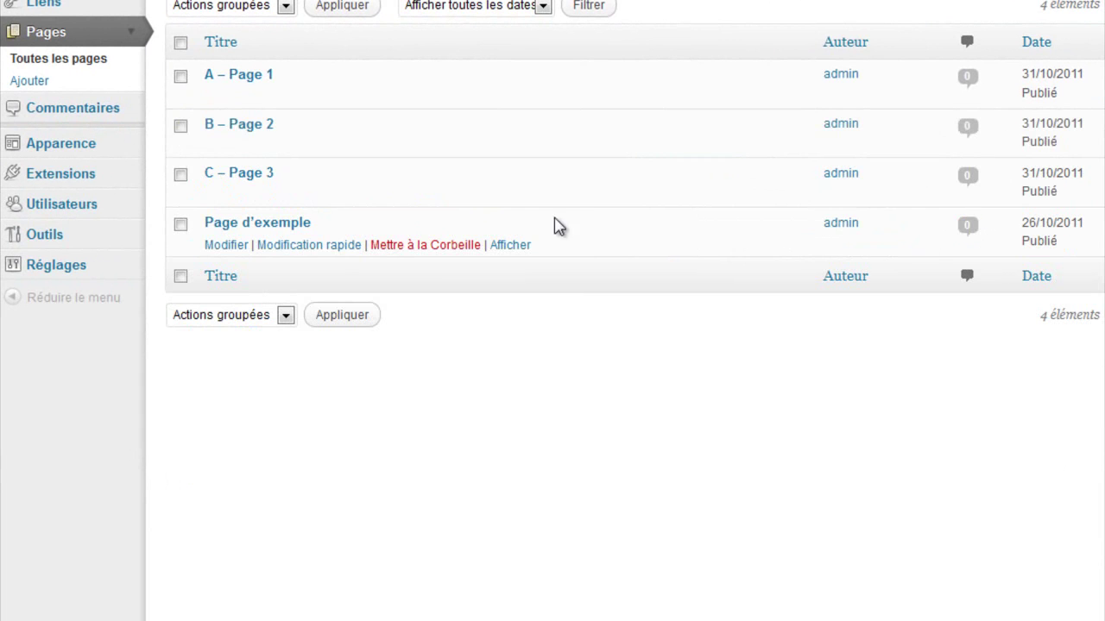
Step: Give "C – Page 3" the order value 1 through quick edit, save, and check the "A – Page 1" submenu on the site
left_click(326, 197)
left_click_drag(731, 237, 712, 231)
type("1")
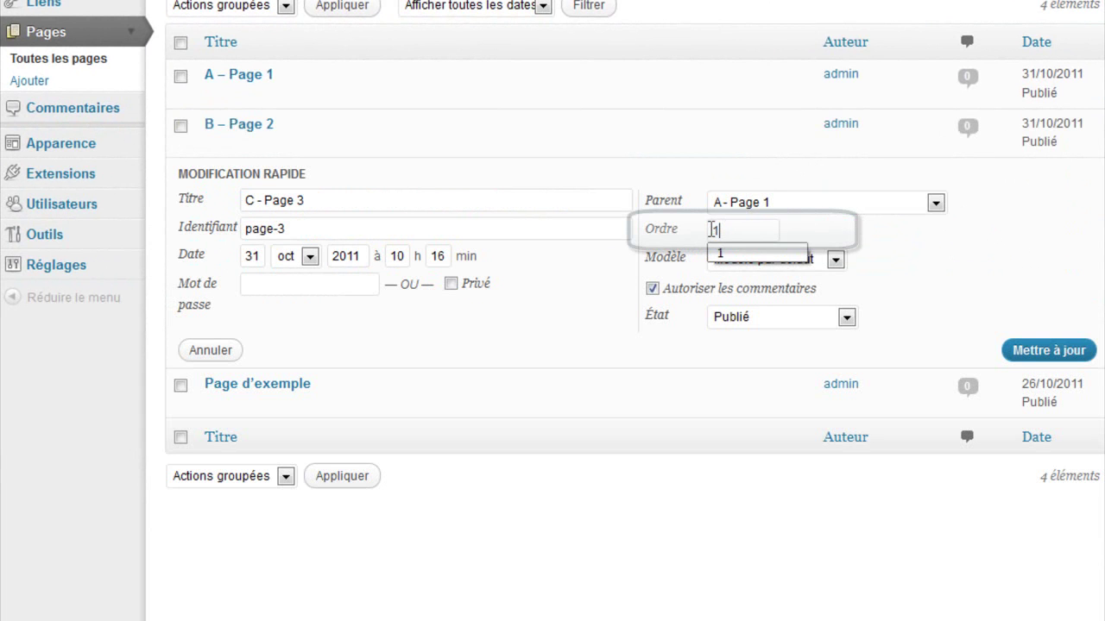
left_click(1051, 352)
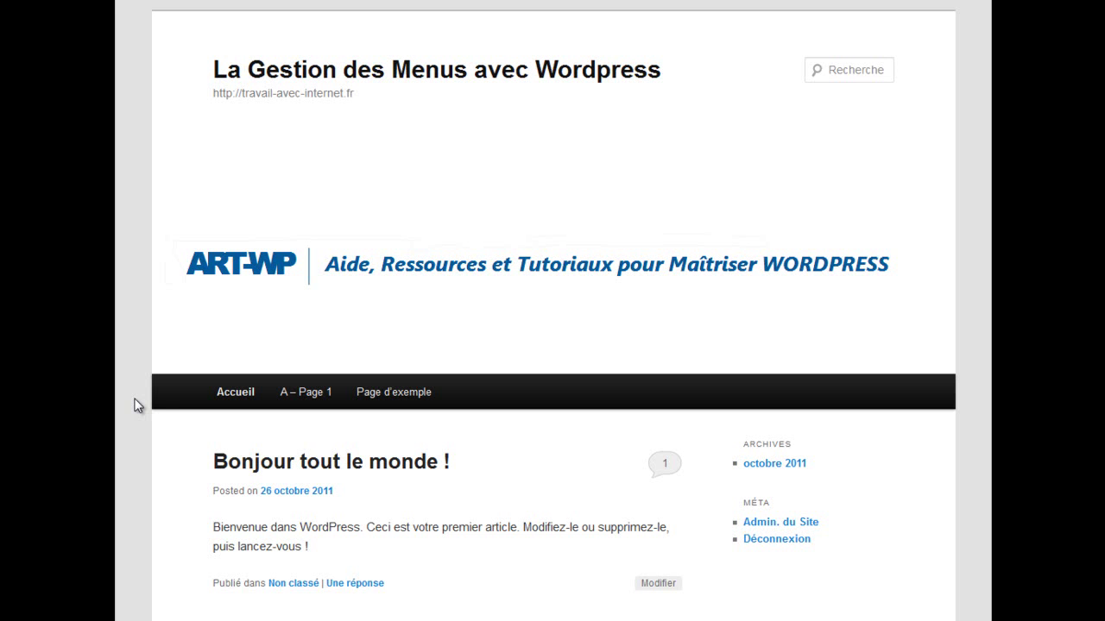
mouse_move(294, 399)
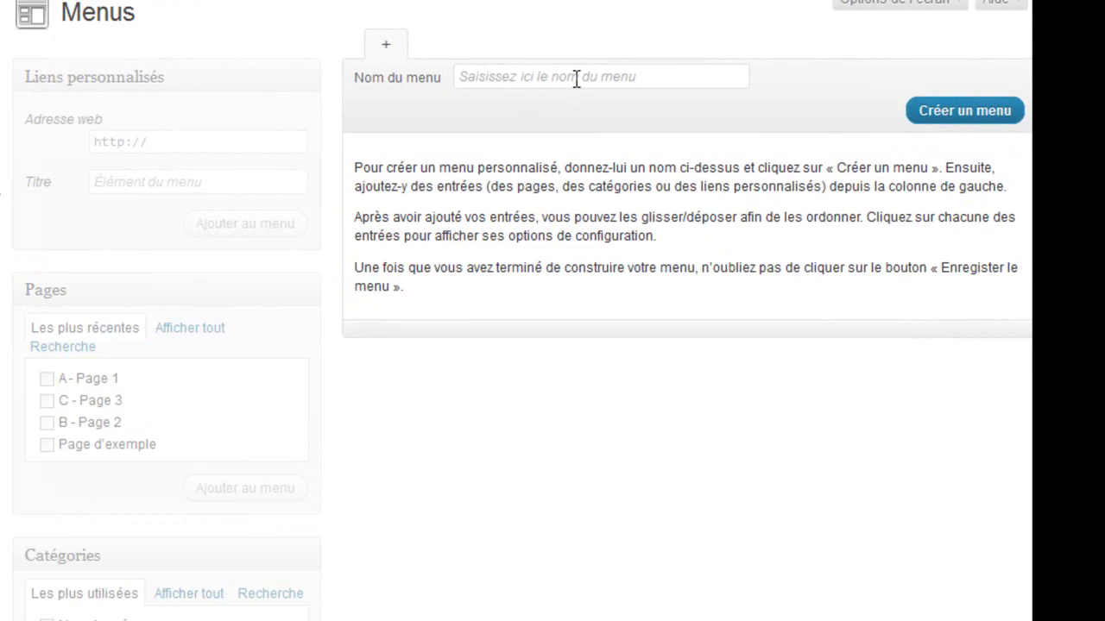
Step: Create a custom navigation menu named "Menu1"
left_click(656, 55)
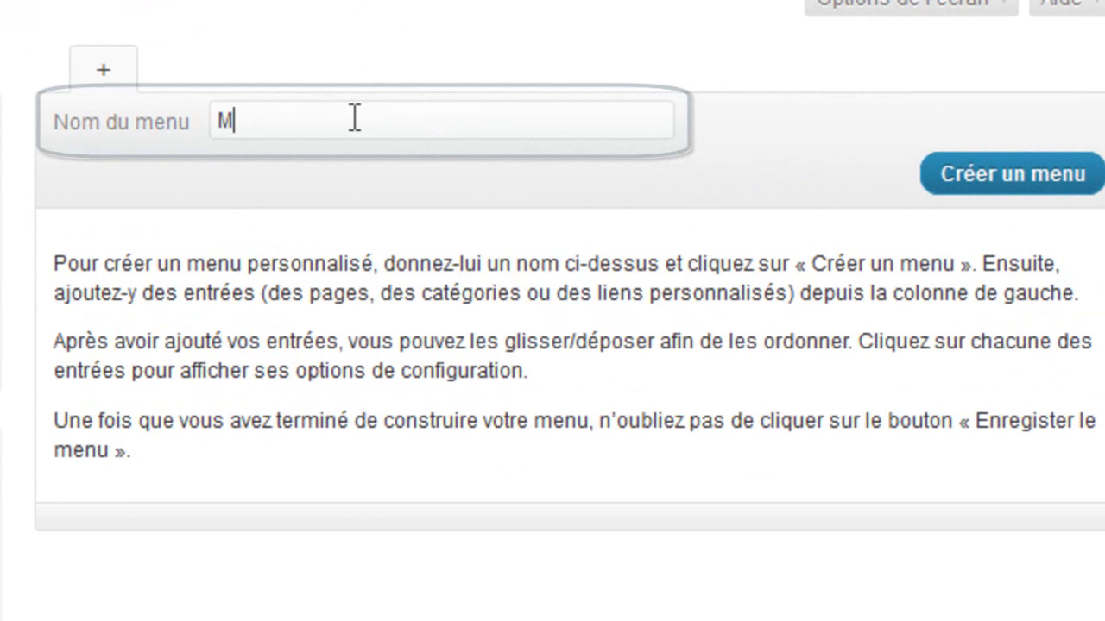
type("Menu")
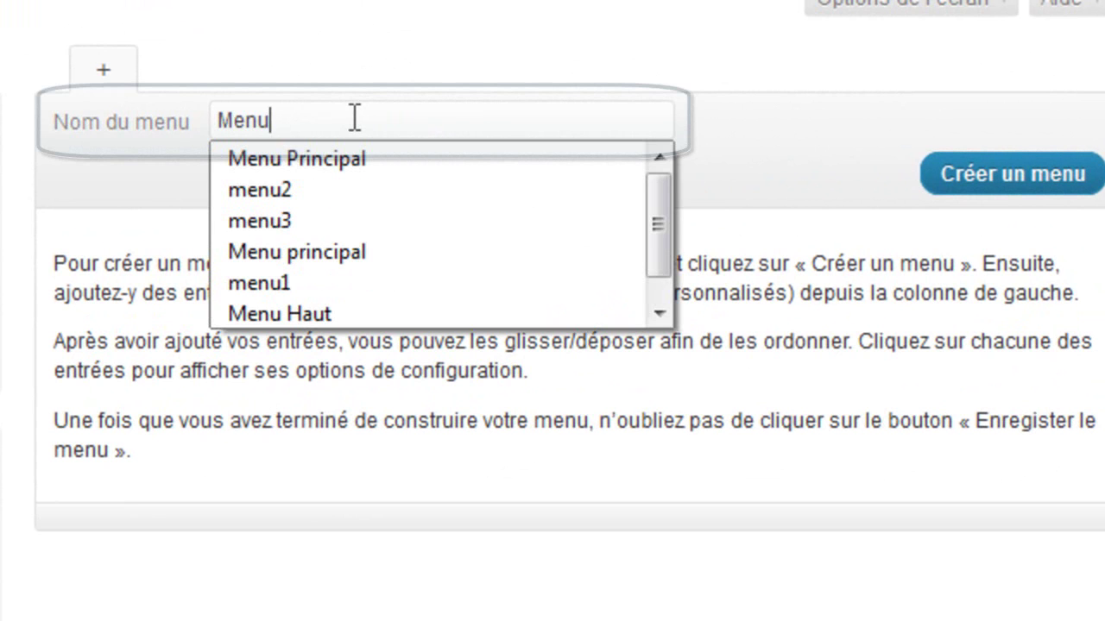
type("1")
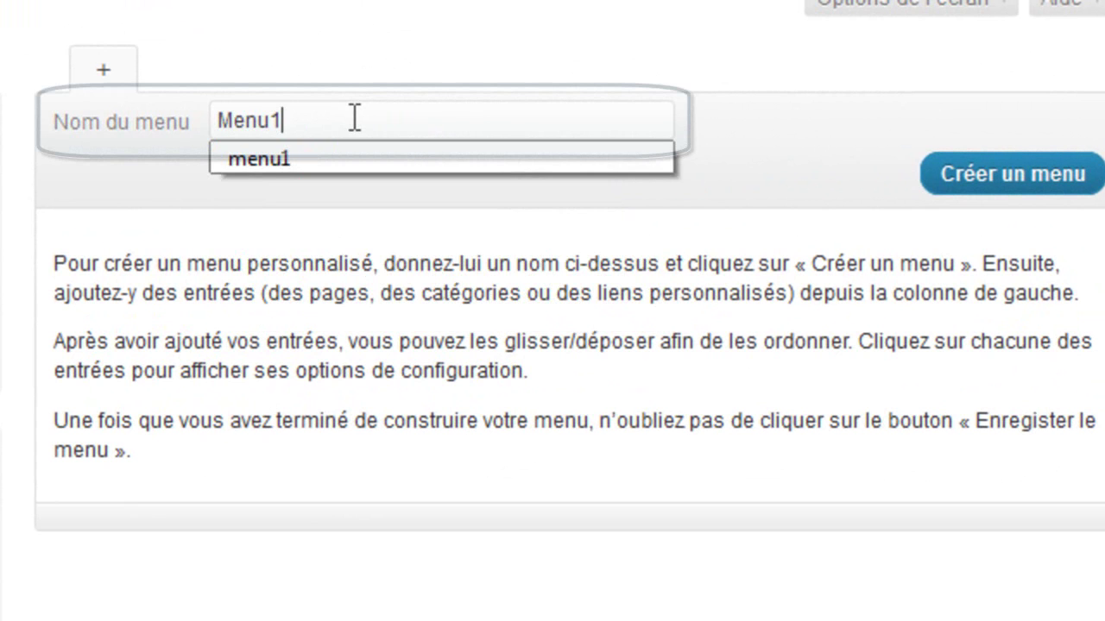
left_click(986, 188)
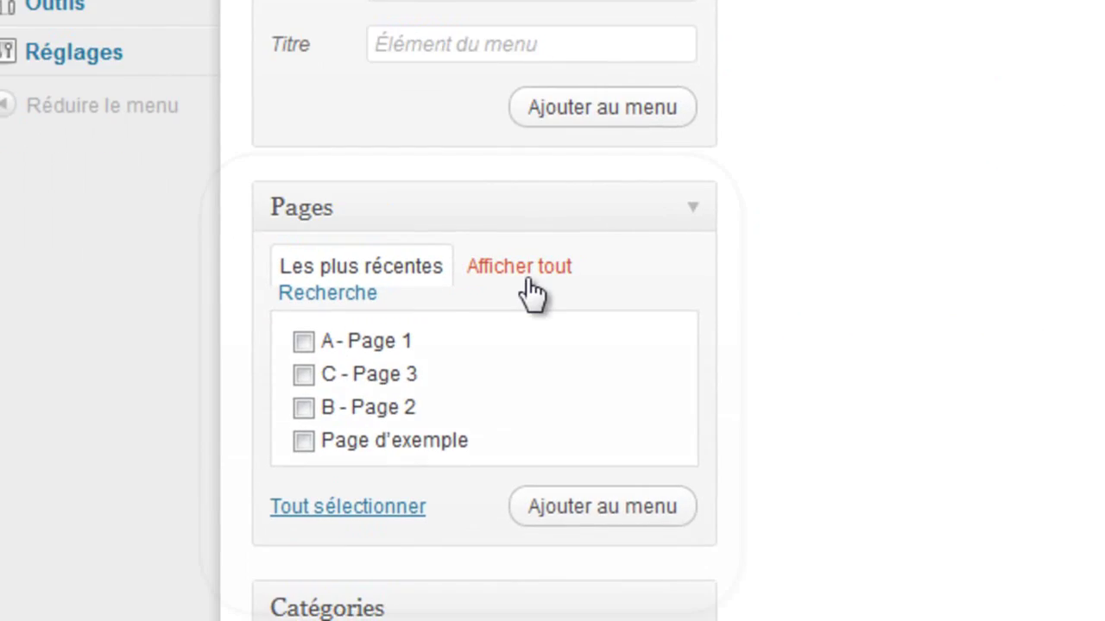
Step: Add Accueil, A - Page 1, B - Page 2, C - Page 3 and Page d'exemple to Menu1 and save the menu
left_click(508, 288)
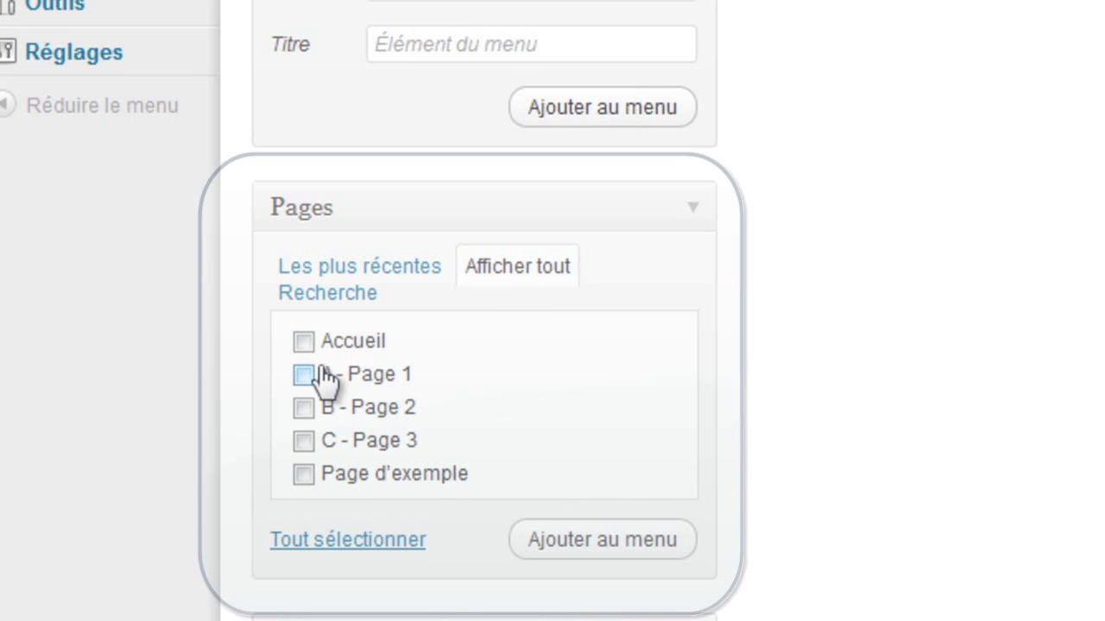
left_click(302, 375)
left_click(303, 441)
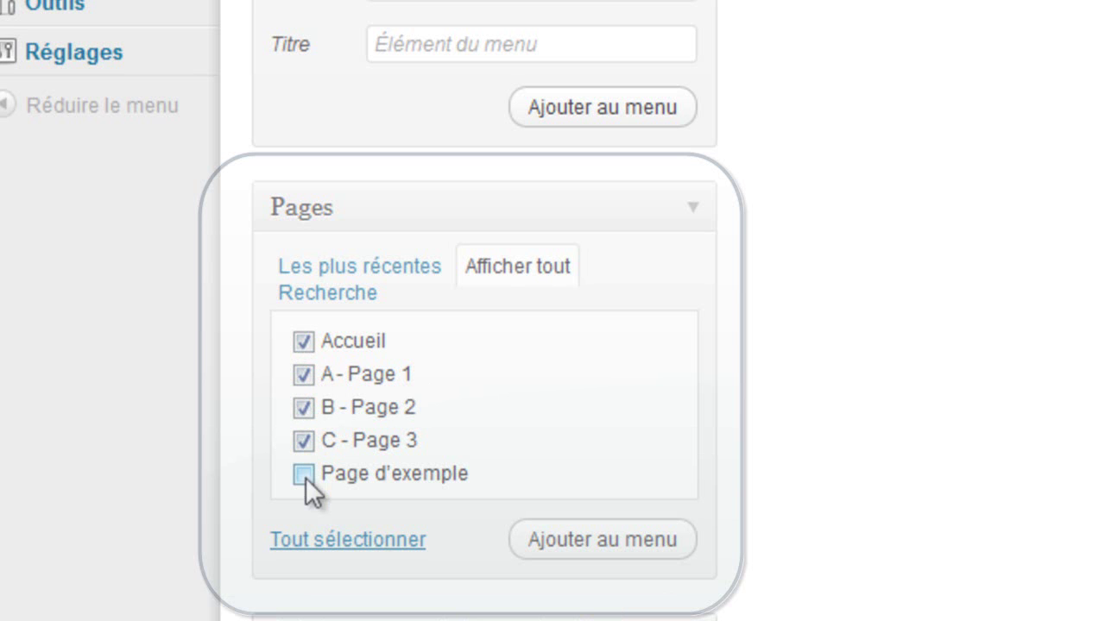
left_click(303, 474)
left_click(622, 550)
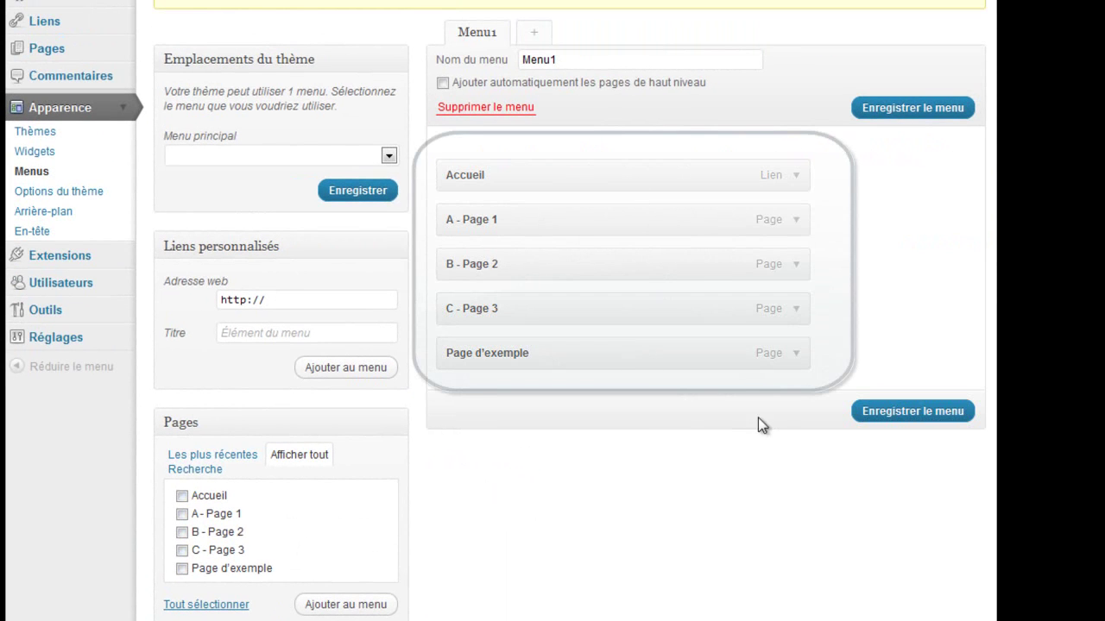
left_click(918, 414)
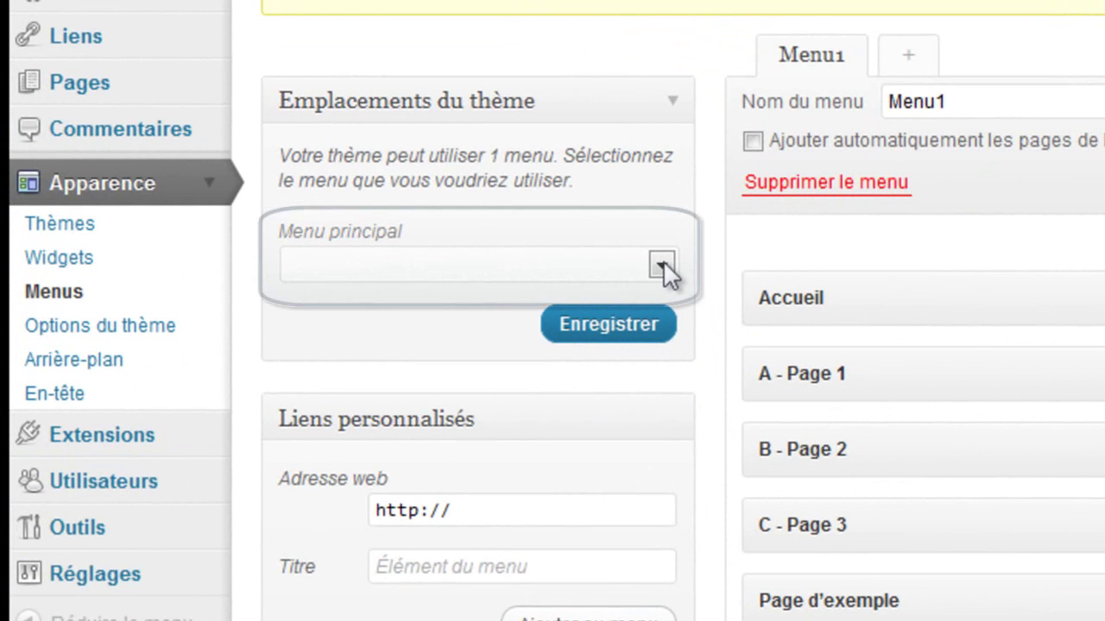
Step: Assign Menu1 as the theme's main menu (Menu principal) and save the theme location
left_click(663, 262)
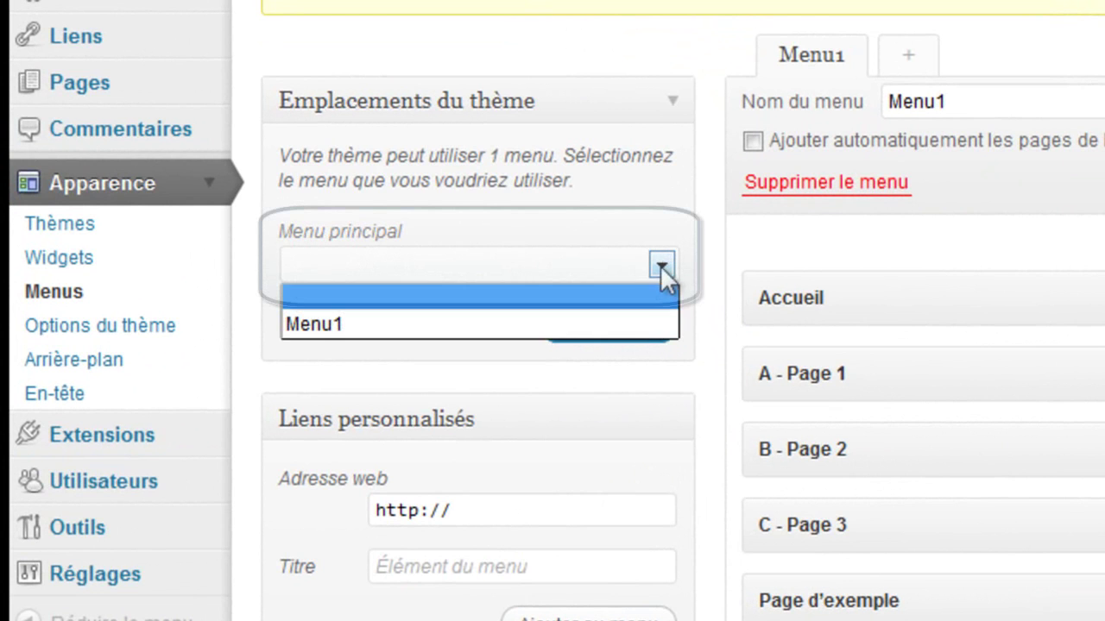
left_click(641, 323)
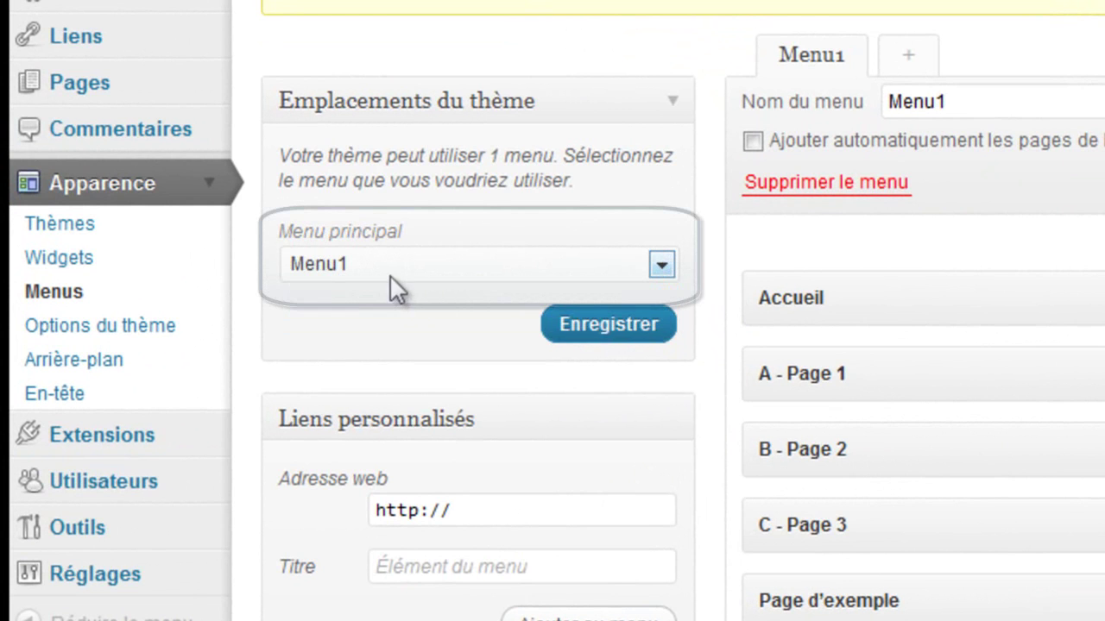
left_click(605, 326)
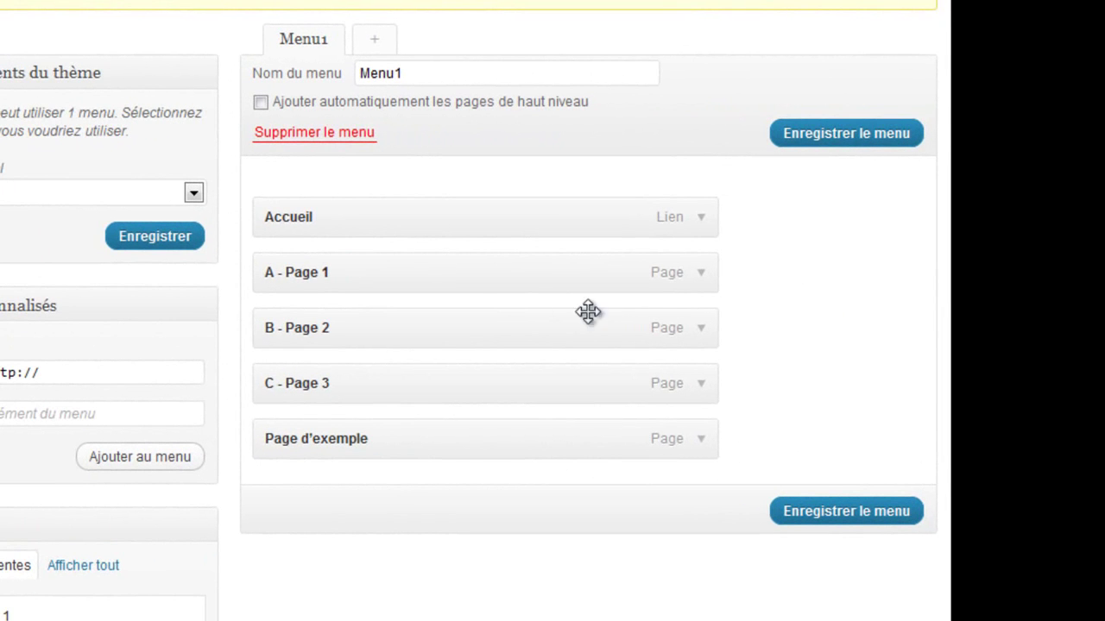
Step: Nest C - Page 3 and B - Page 2, in that order, under A - Page 1 in Menu1 and check the site's submenu
left_click_drag(392, 278, 392, 327)
left_click_drag(383, 383, 391, 329)
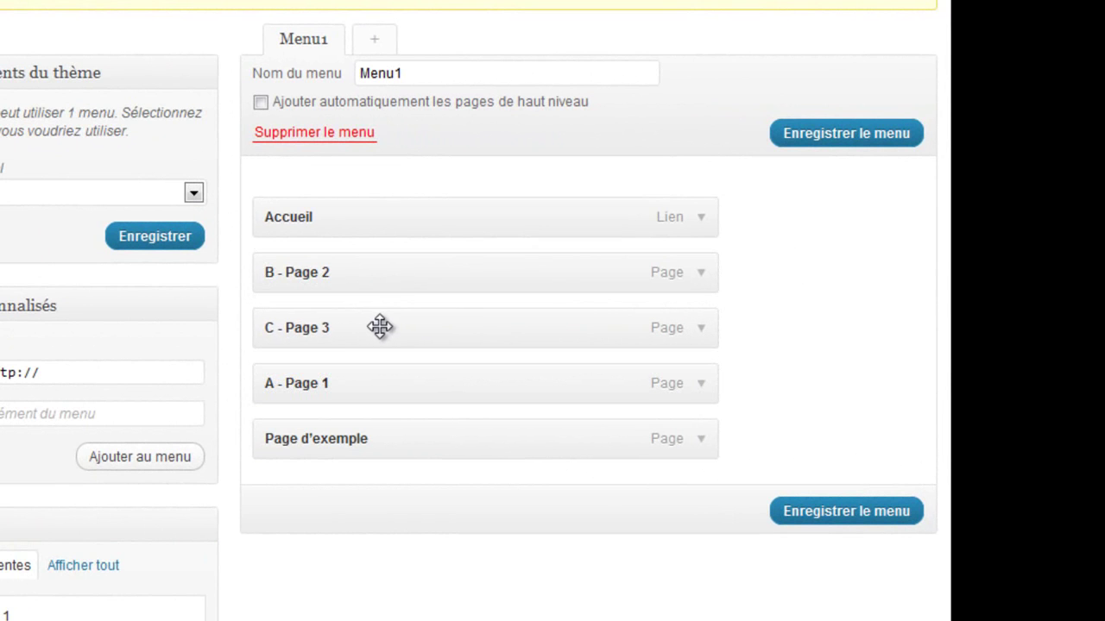
left_click_drag(379, 325, 429, 371)
left_click_drag(384, 264, 429, 383)
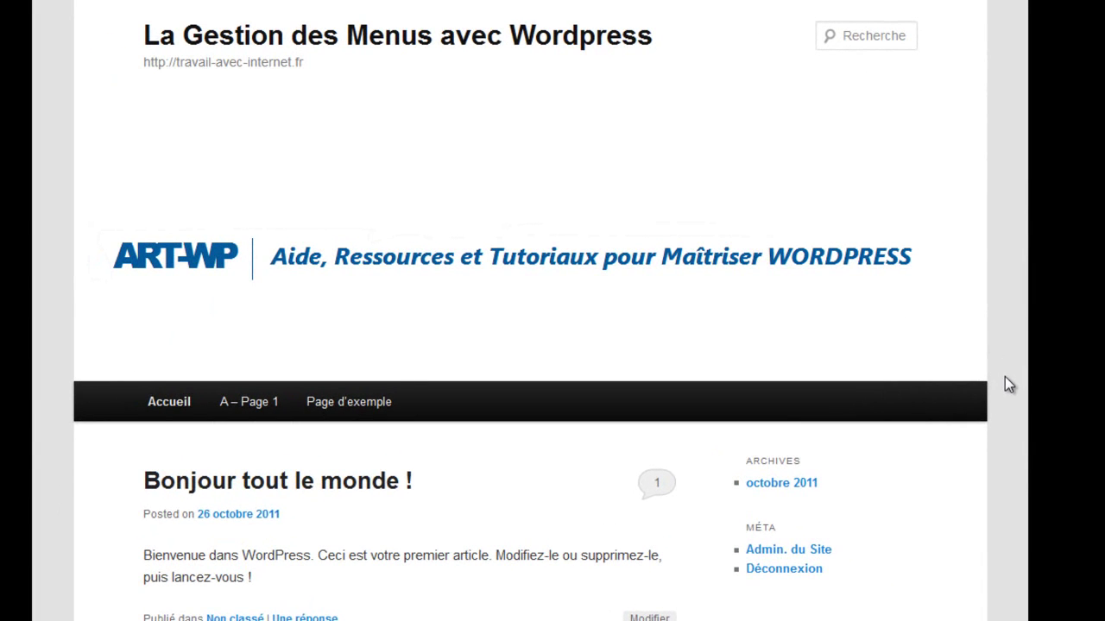
mouse_move(244, 413)
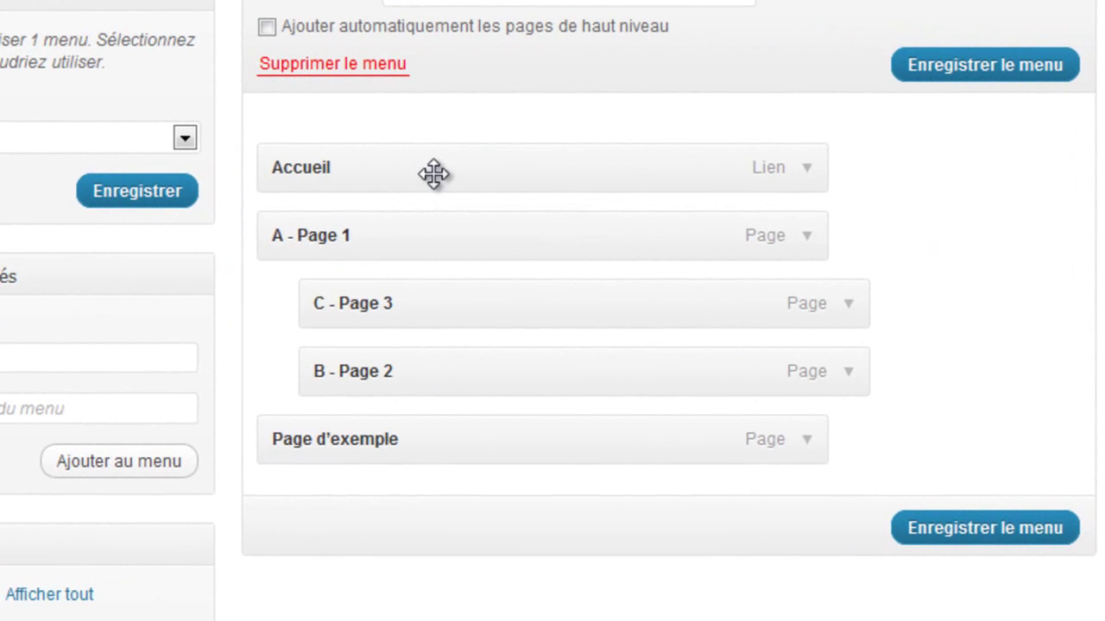
Step: Move Accueil between B - Page 2 and Page d'exemple, save the menu, and return Accueil to the first place
left_click_drag(495, 183, 433, 376)
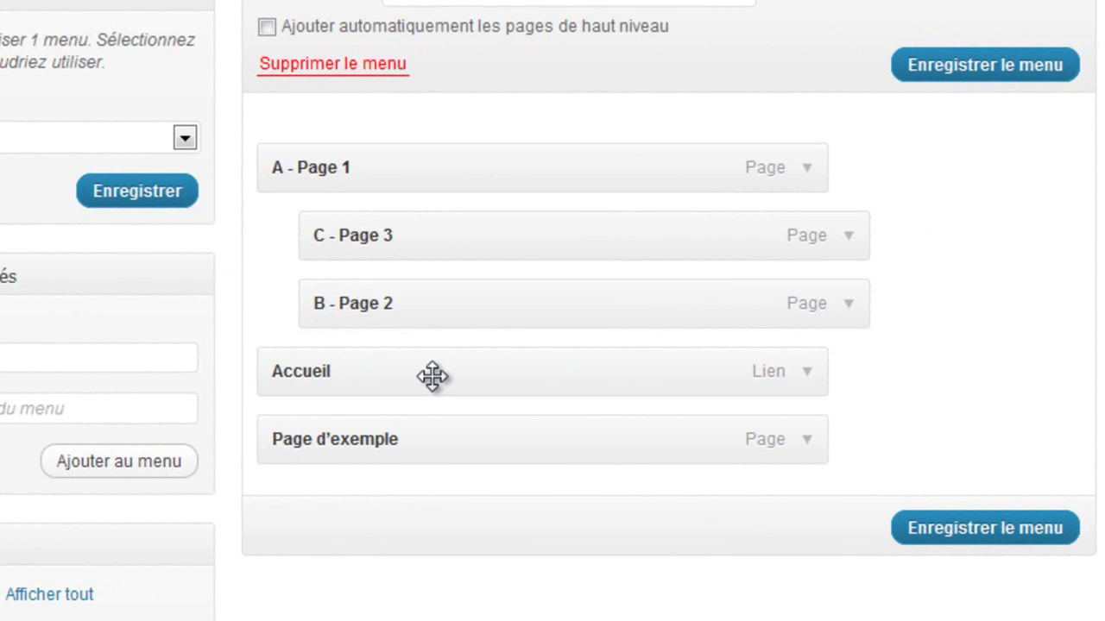
left_click(985, 533)
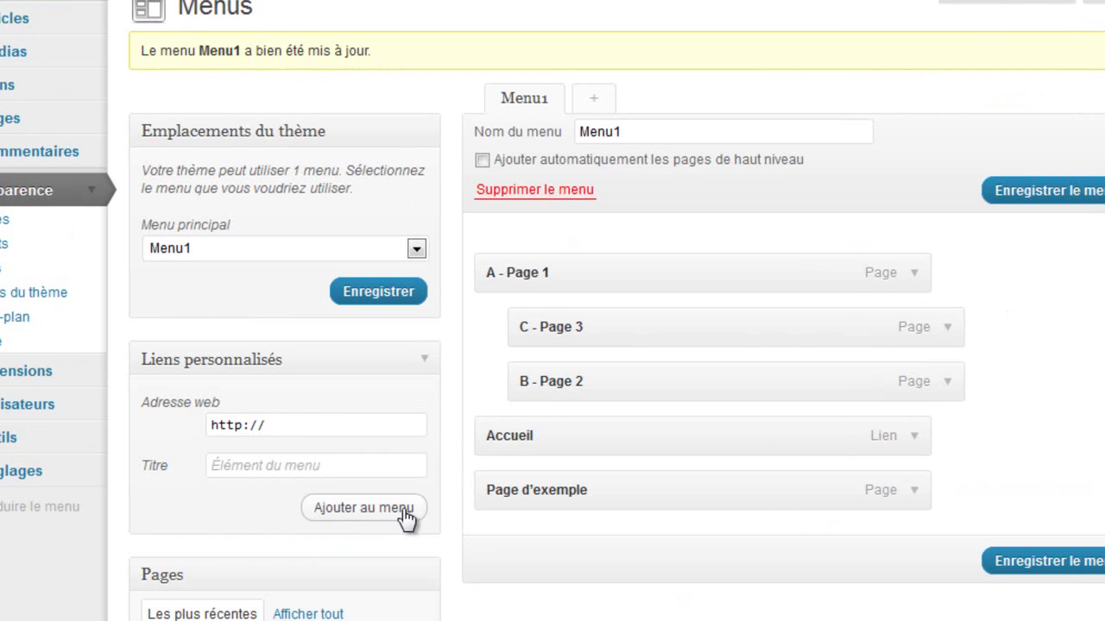
left_click_drag(532, 434, 533, 273)
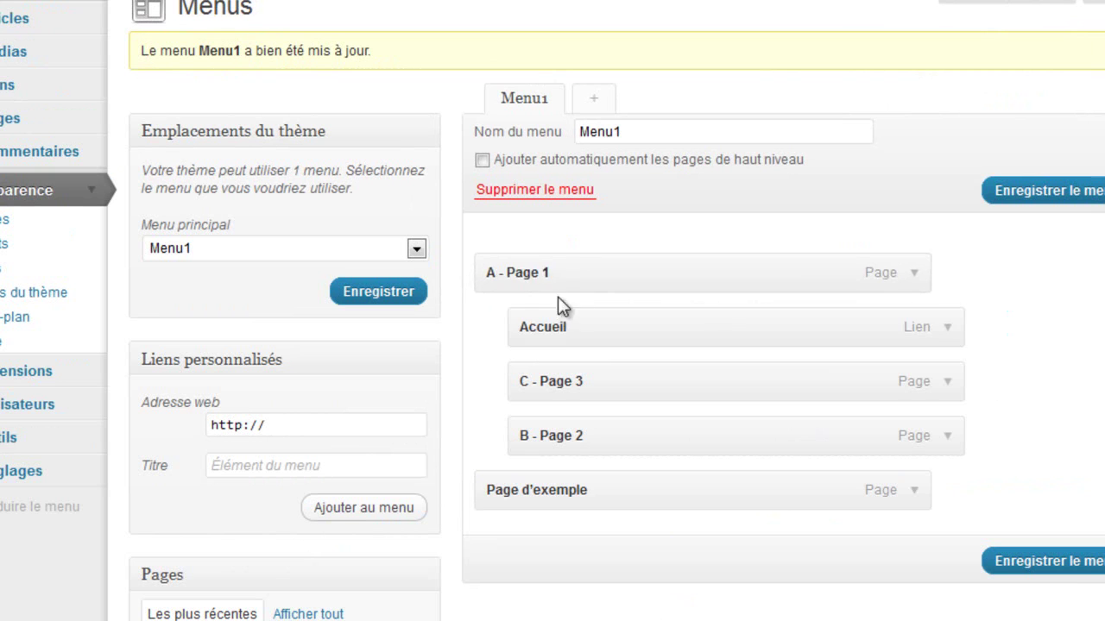
left_click_drag(575, 323, 545, 270)
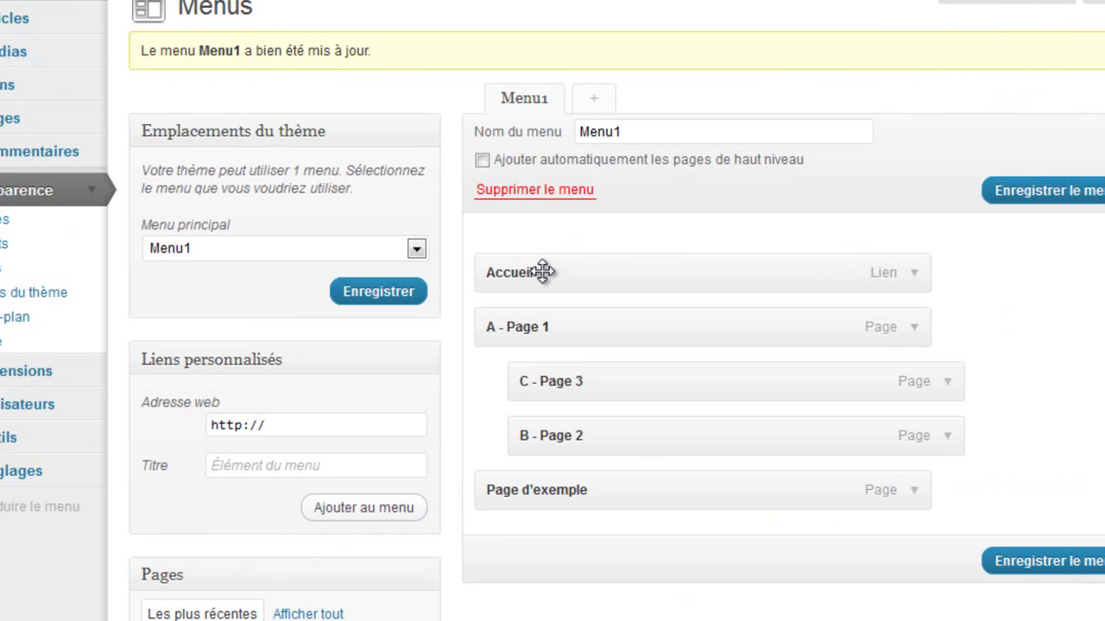
Step: Set the navigation title of the A - Page 1 menu item to "Contact" and compare the site's navigation with the page list
left_click(917, 337)
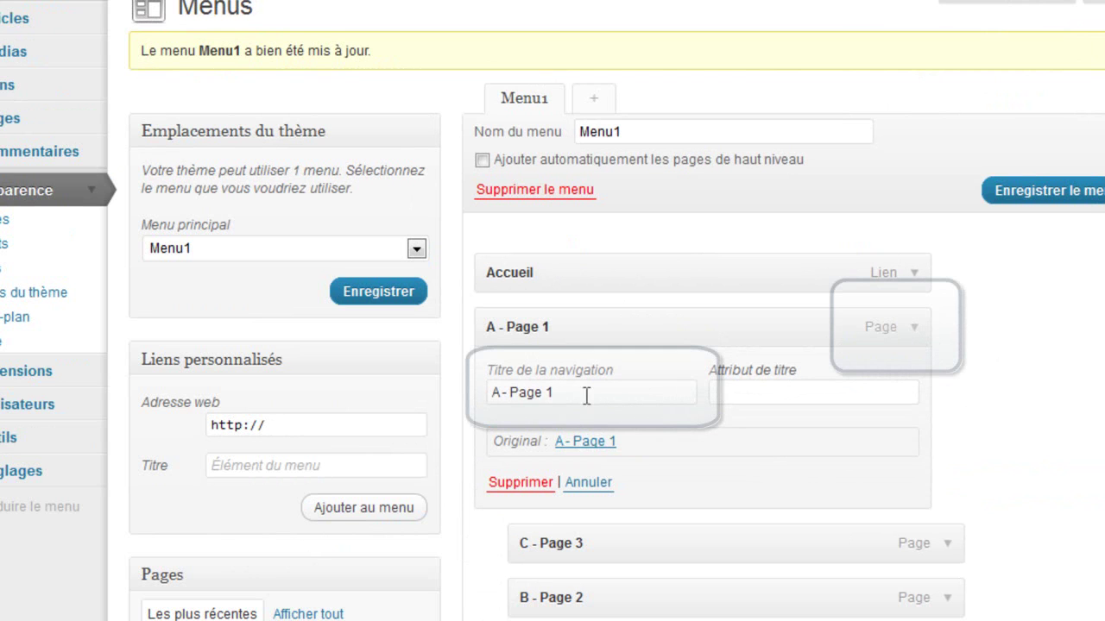
left_click_drag(557, 392, 466, 392)
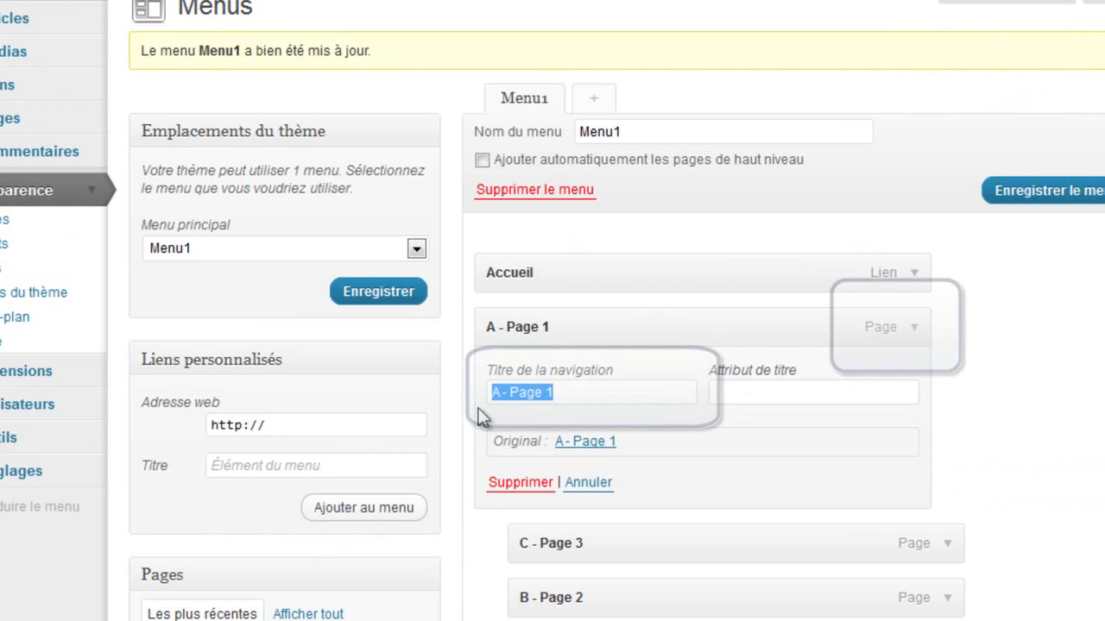
type("Contact")
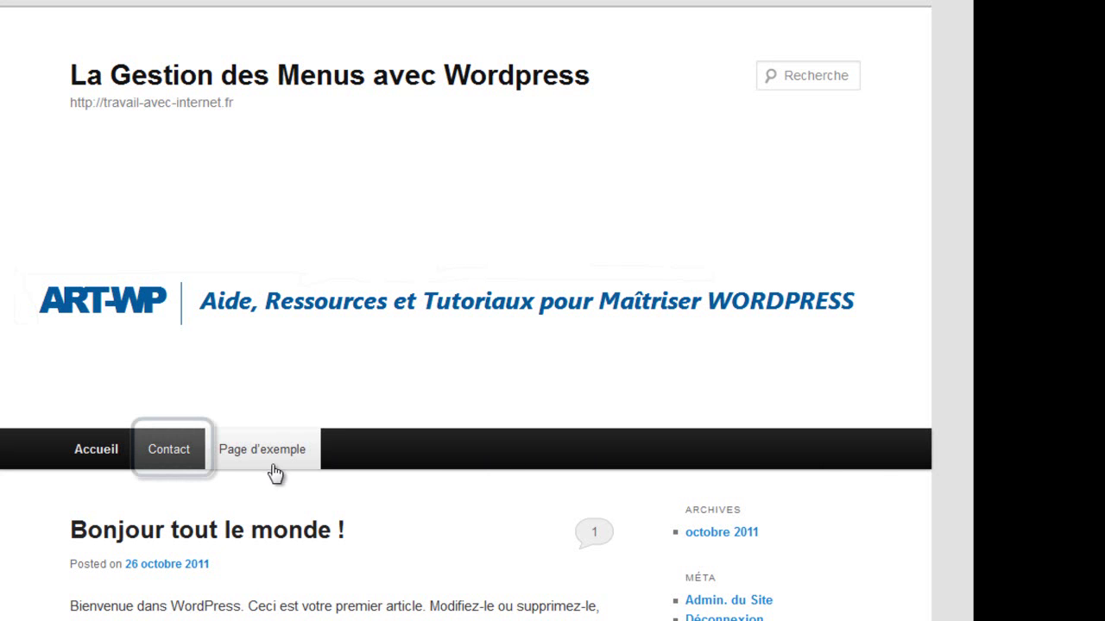
mouse_move(167, 456)
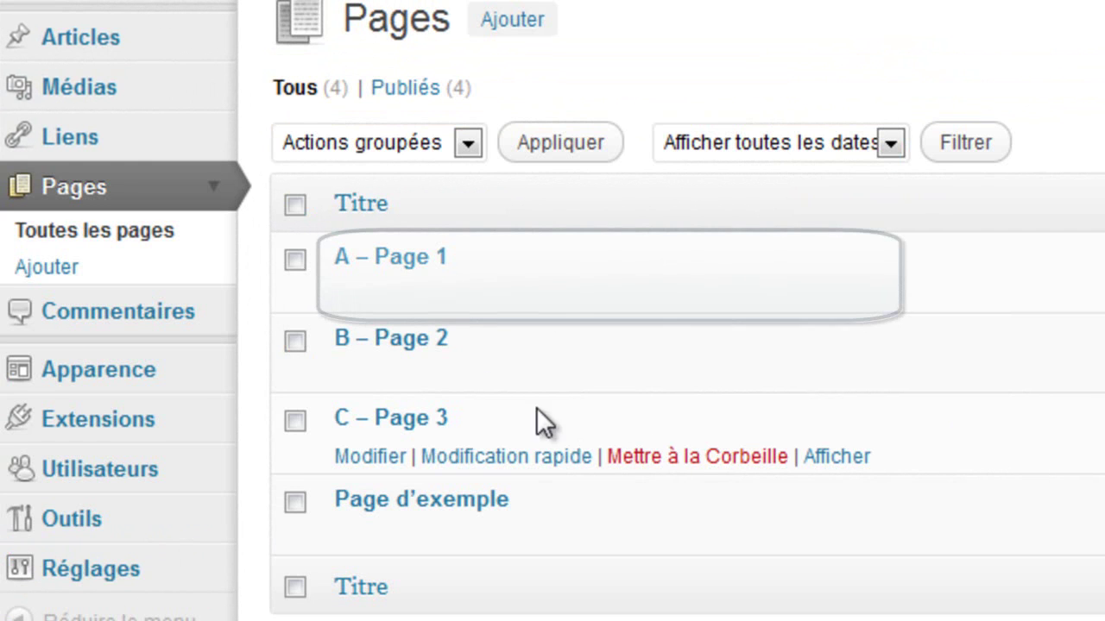
mouse_move(401, 269)
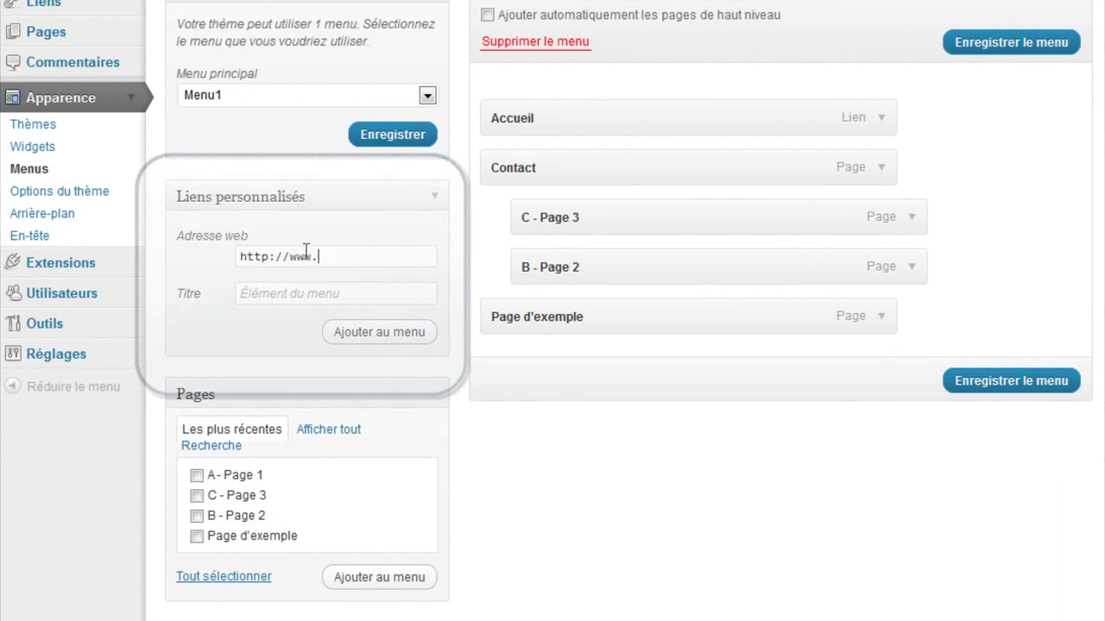
type("oogle.fr")
left_click(321, 294)
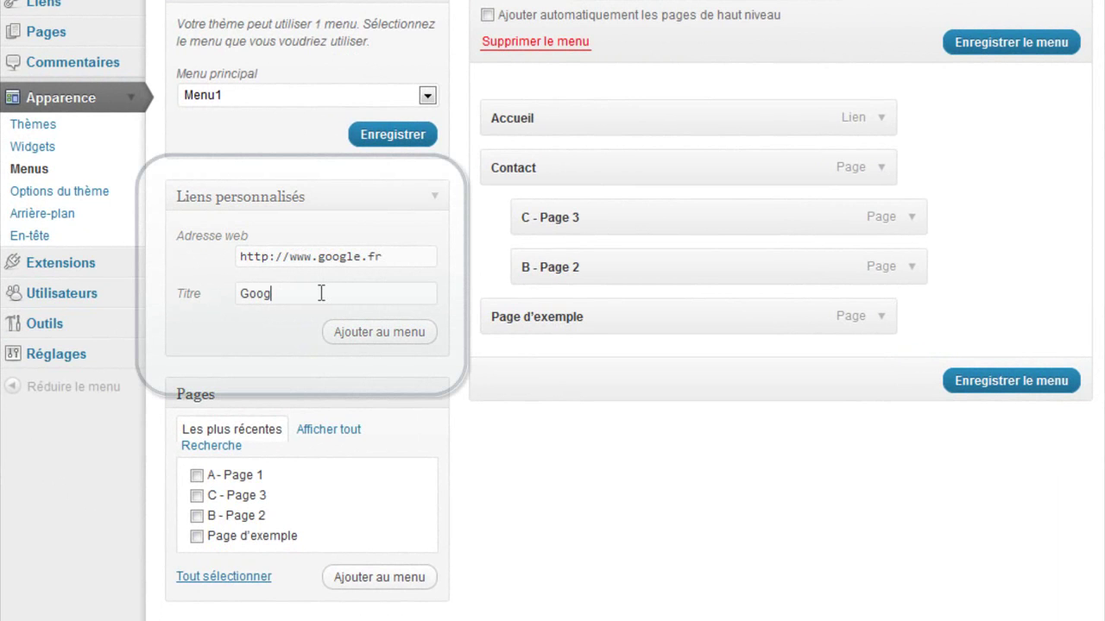
left_click(342, 339)
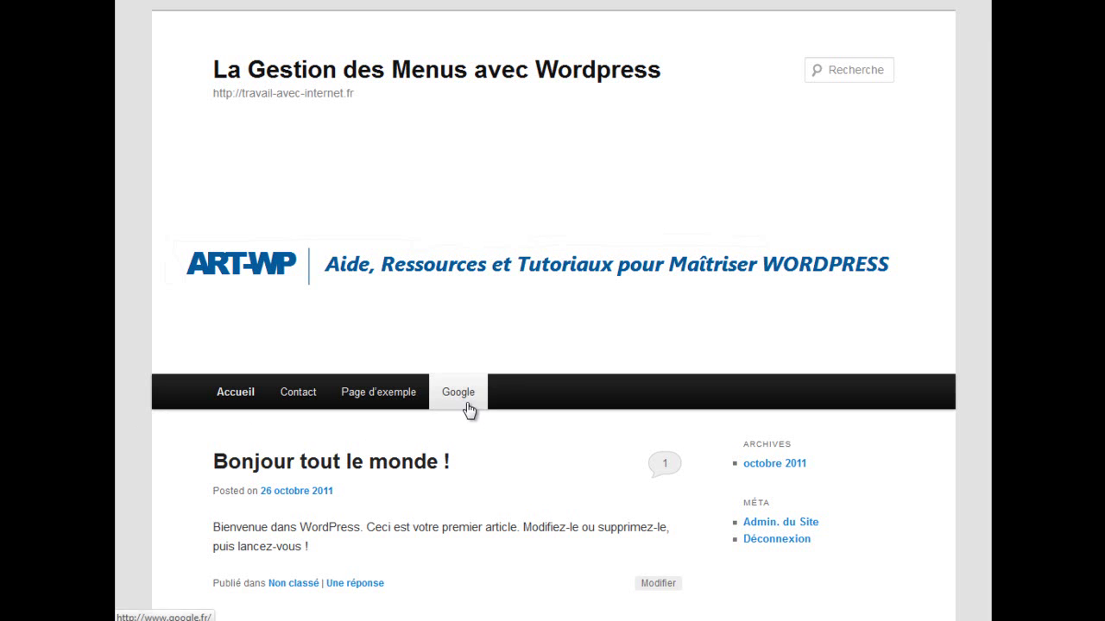
left_click(439, 415)
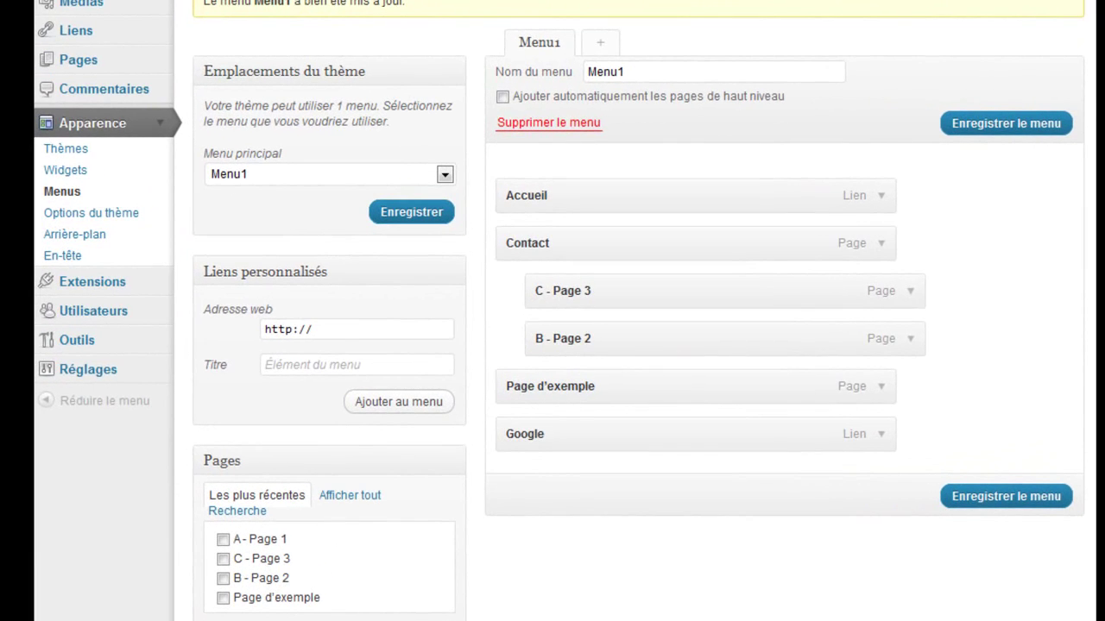
Step: Add the categories categorie 1, categorie 2 and categorie 3 to Menu1
scroll(1030, 365, "down", 2)
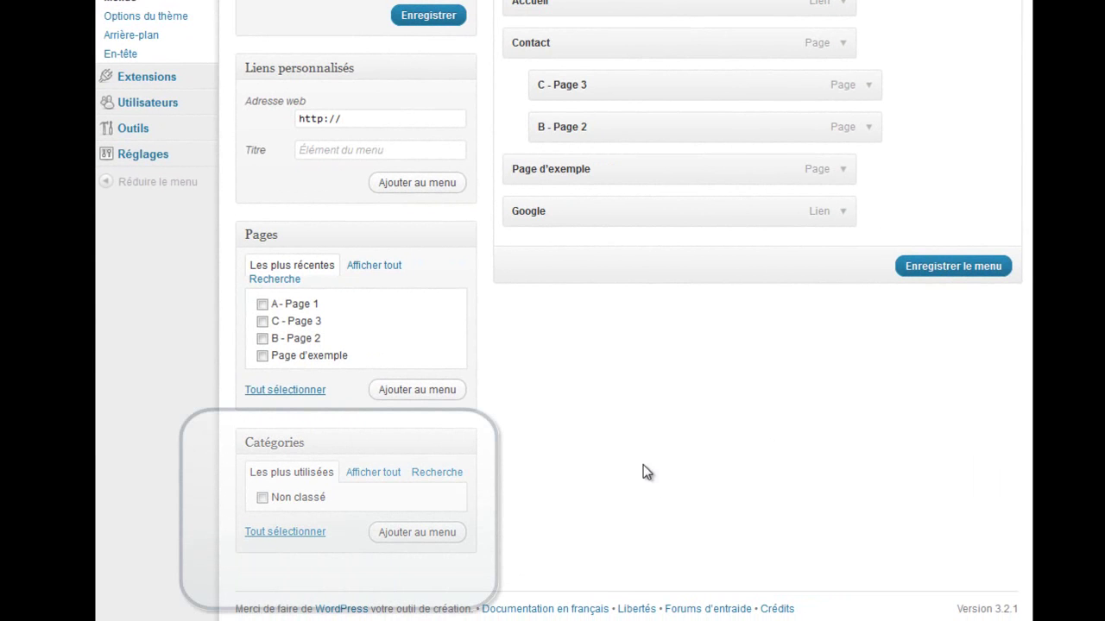
left_click(381, 482)
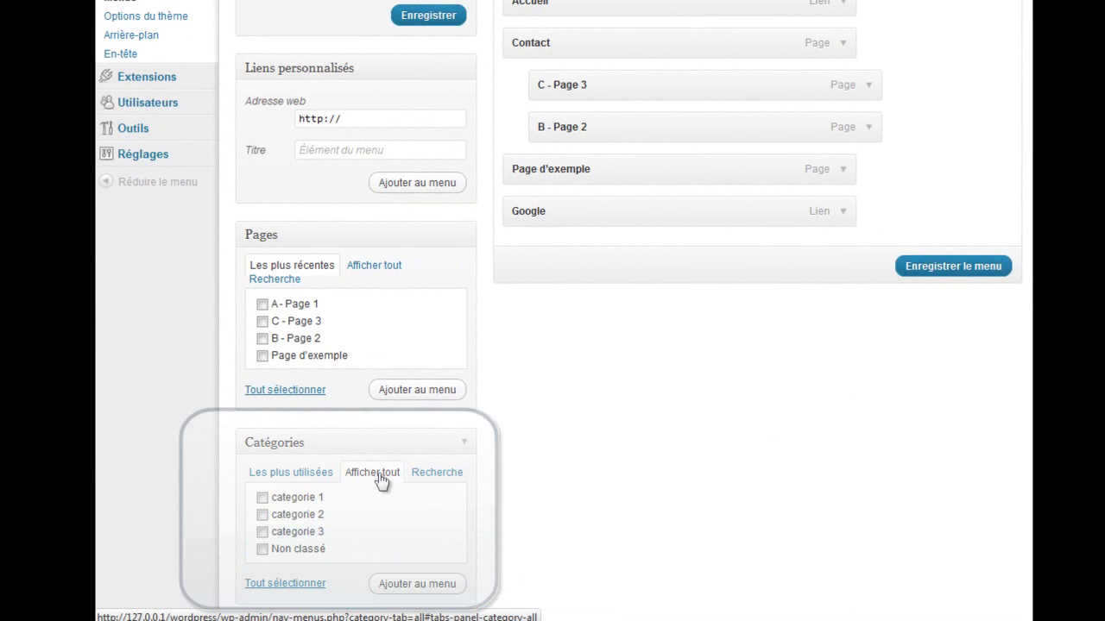
left_click(264, 496)
left_click(262, 516)
left_click(263, 532)
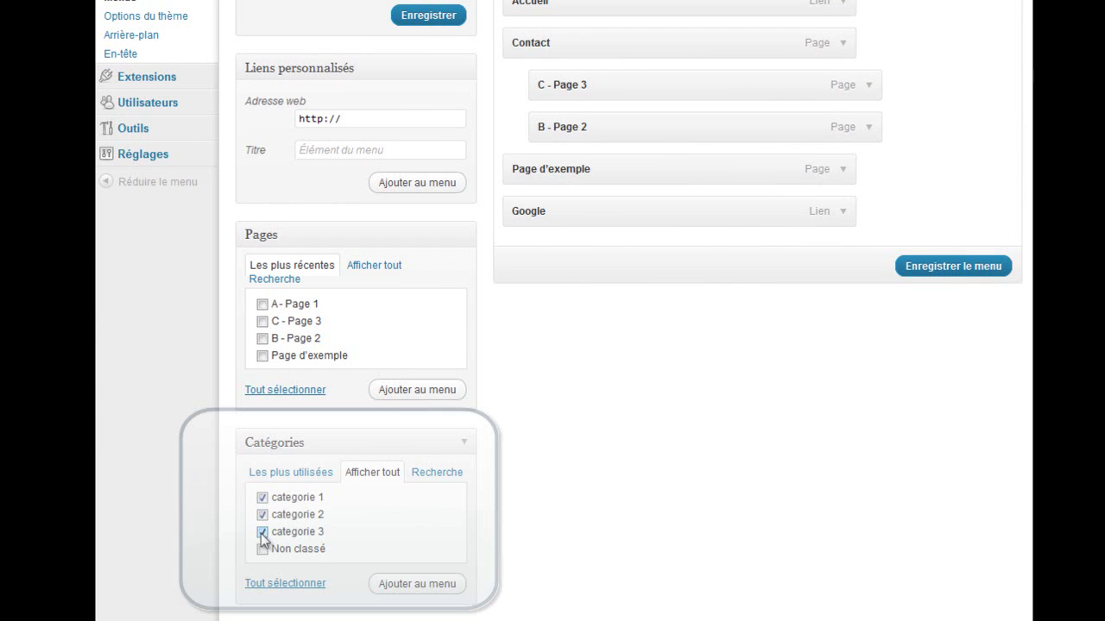
left_click(418, 584)
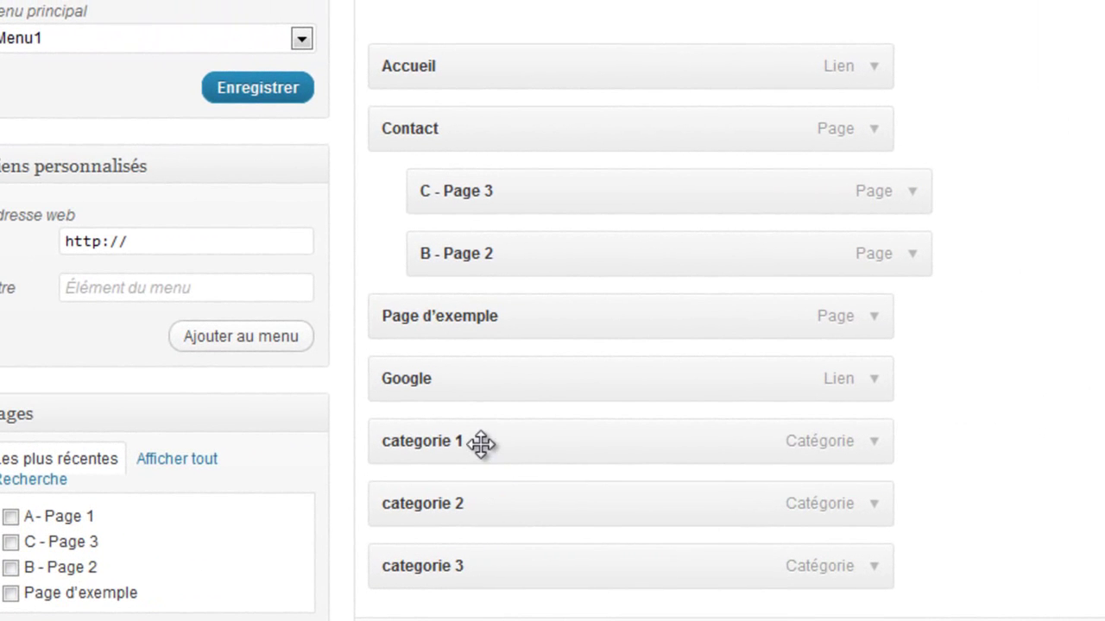
Step: Nest categorie 1 under Contact and categorie 3 under categorie 1, and place categorie 2 between Page d'exemple and Google
left_click_drag(483, 444, 529, 310)
left_click_drag(498, 513, 494, 440)
left_click_drag(513, 570, 607, 388)
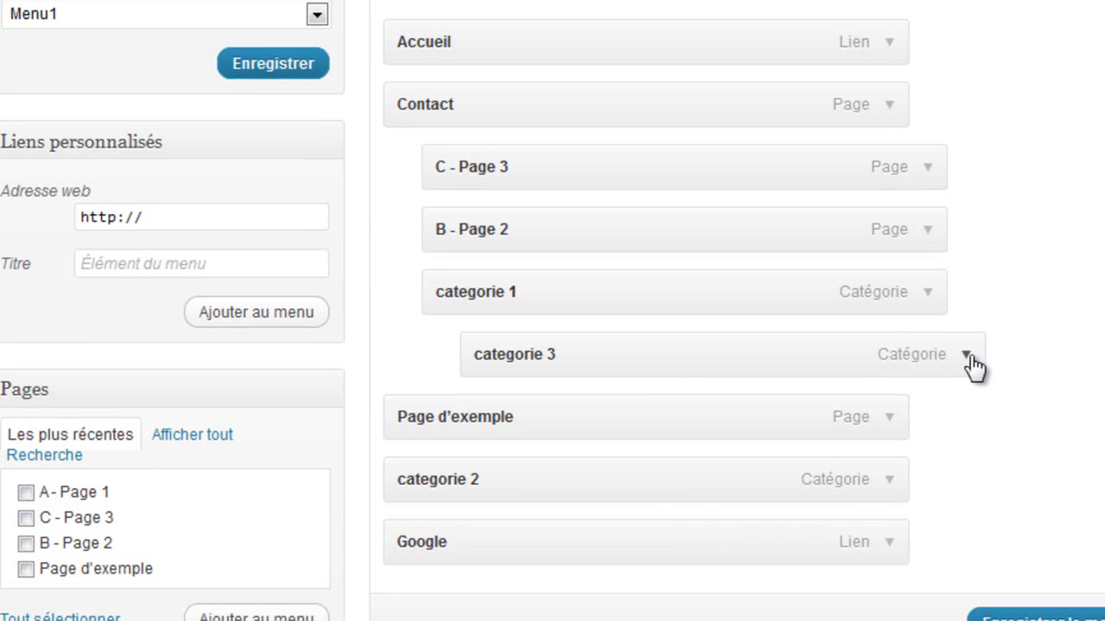
Step: Set the navigation title of the categorie 3 menu item to "Autre Nom" and check the nested Contact submenus on the site
left_click(949, 379)
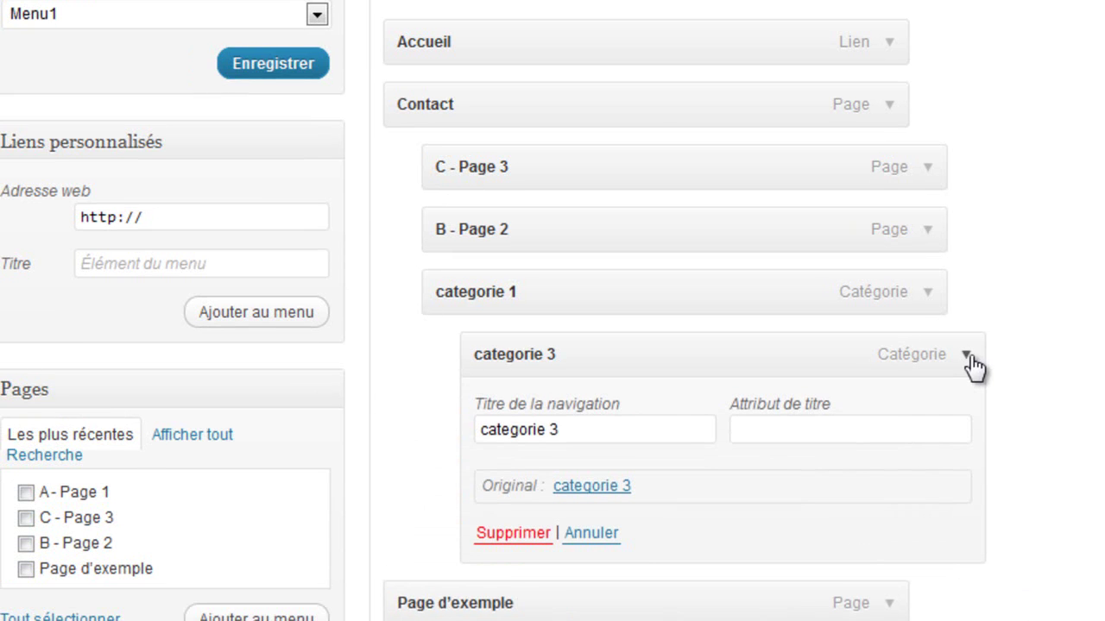
left_click_drag(563, 429, 466, 429)
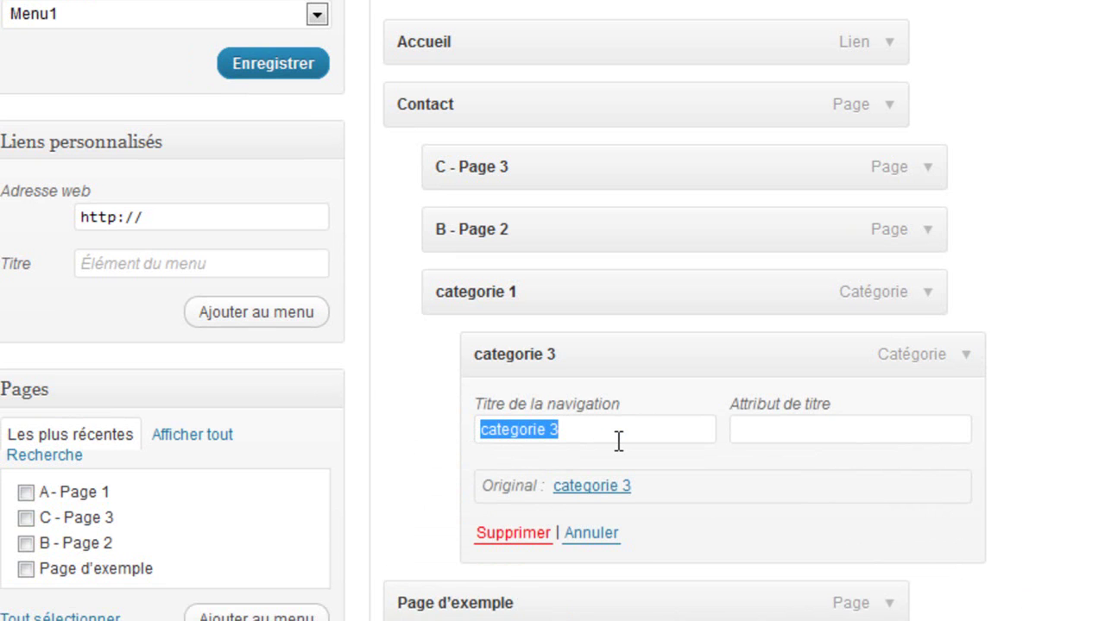
type("Autr")
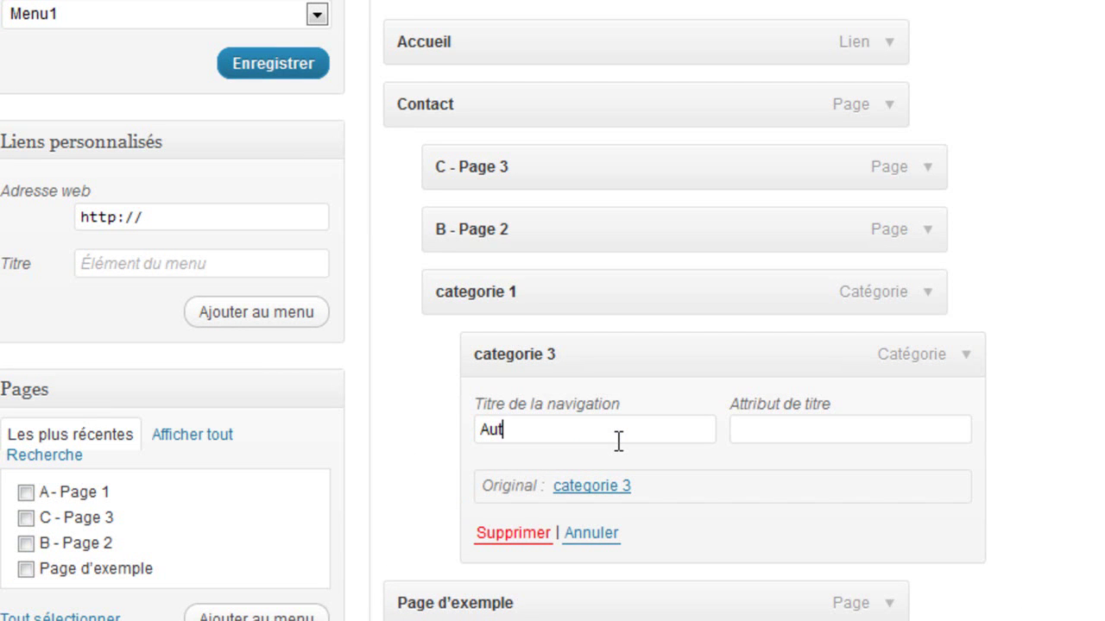
type("e Nom")
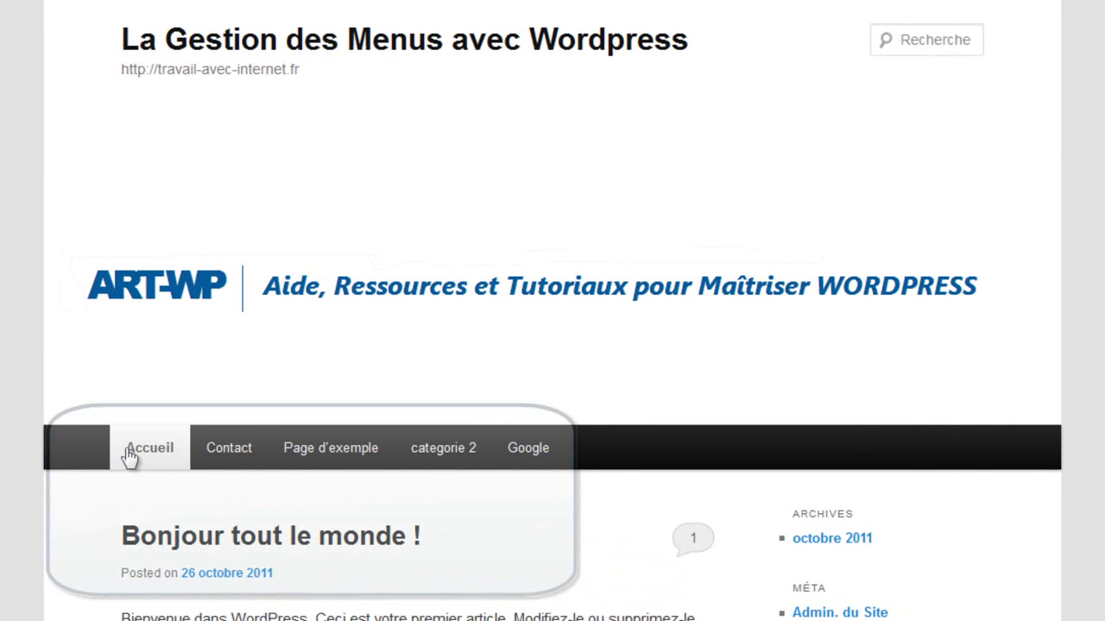
mouse_move(216, 454)
mouse_move(220, 571)
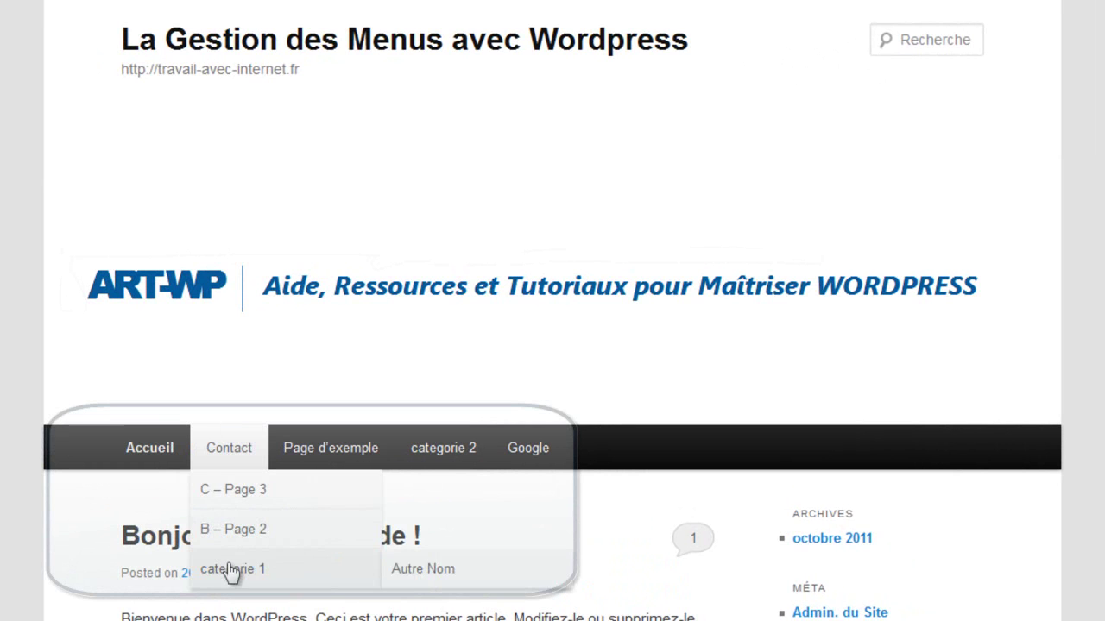